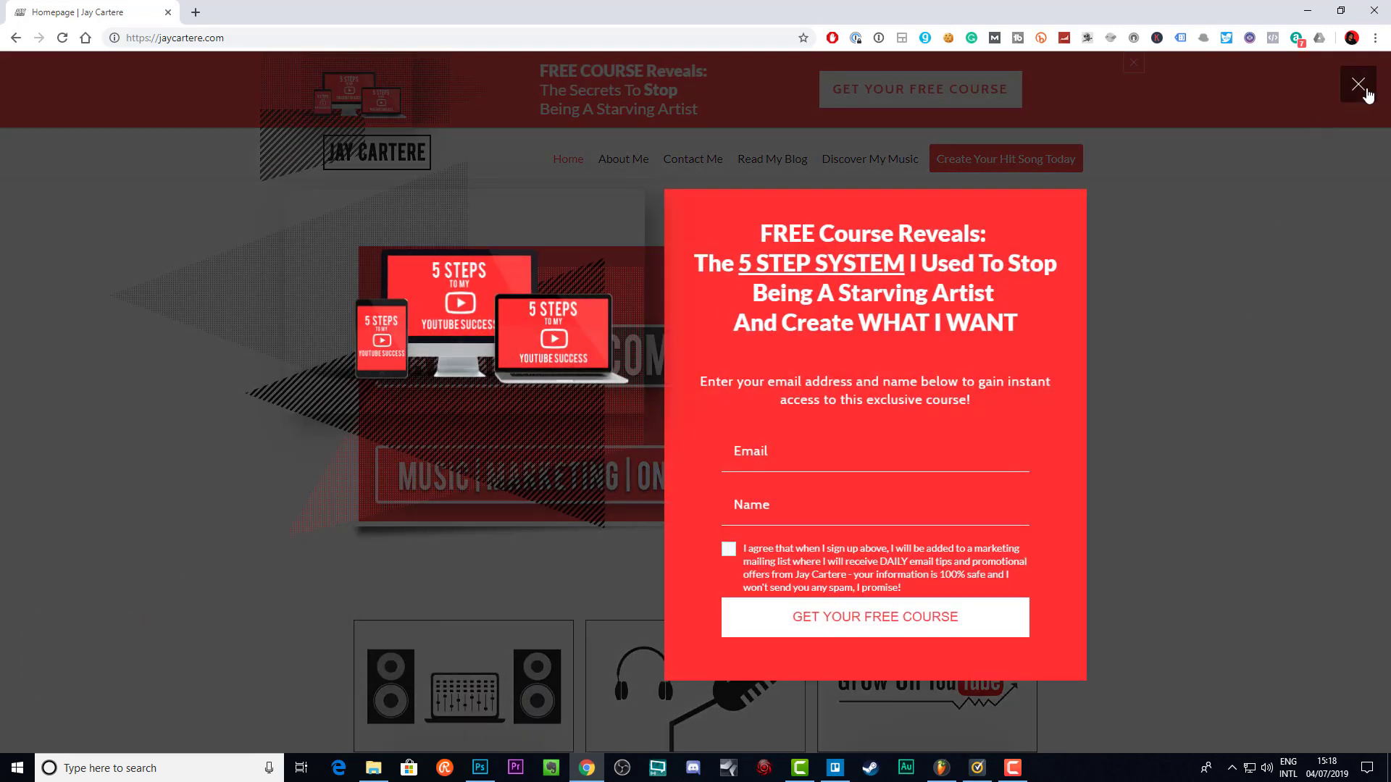
- Close the free-course popup and minimise Chrome to reveal the FL Studio project
click(1365, 88)
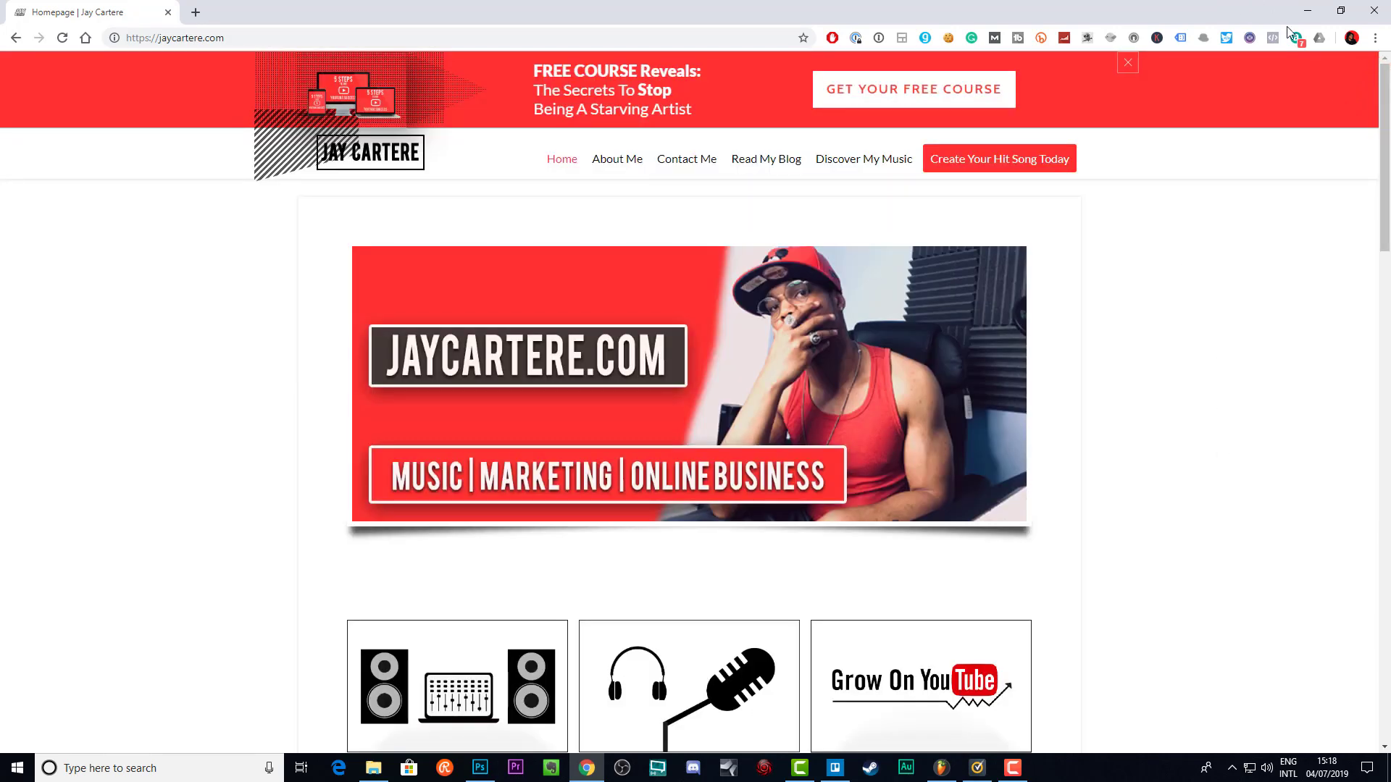
click(1306, 11)
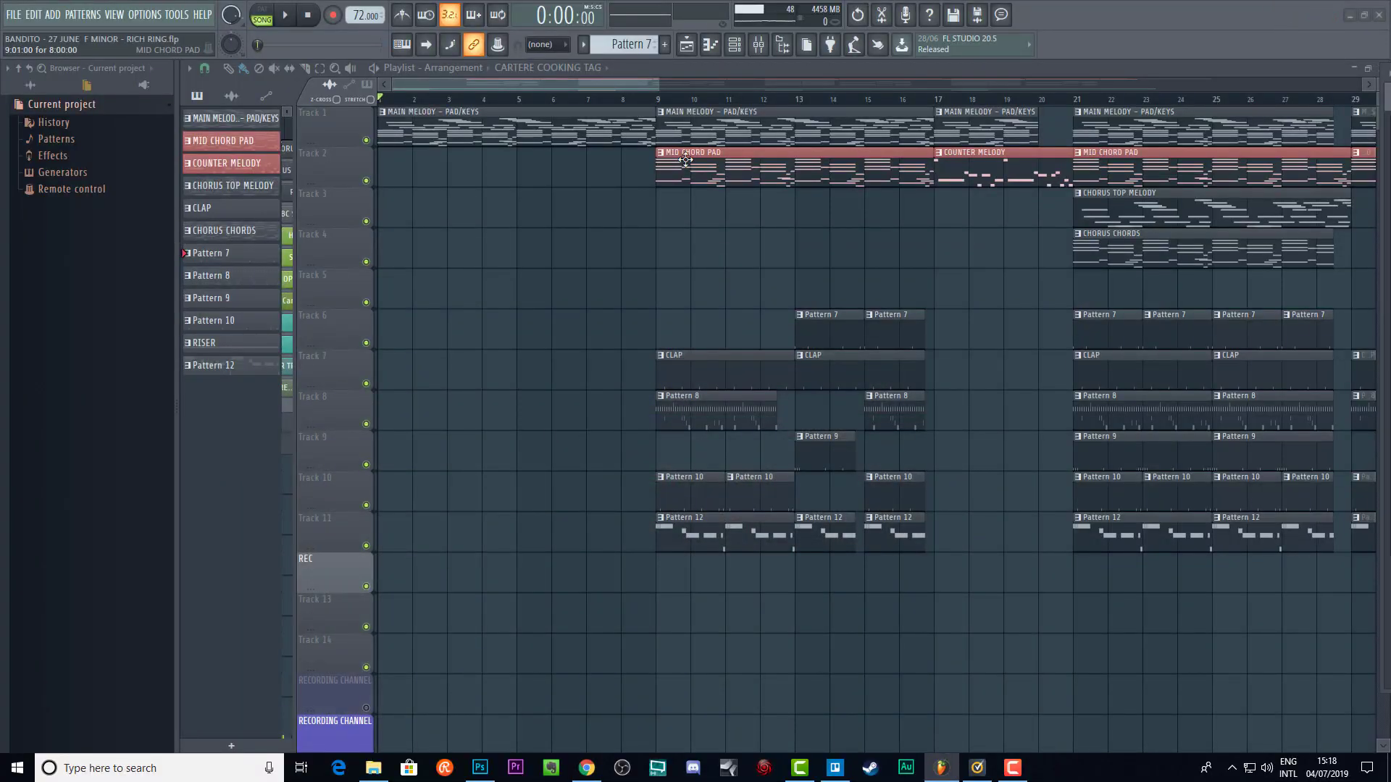
- Zoom the playlist to show all bars, then glance over the Mixer (F9) and close it
drag(658, 83, 1340, 131)
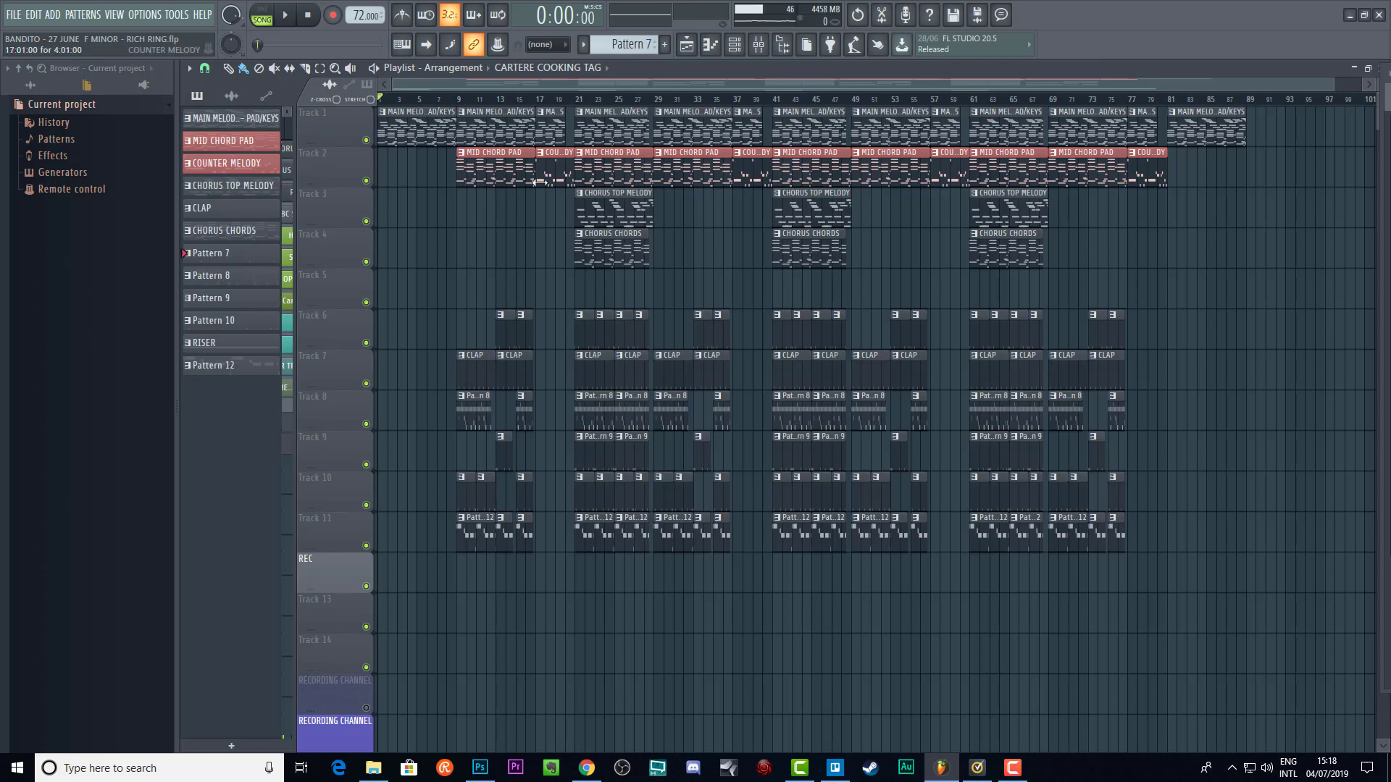
key(F9)
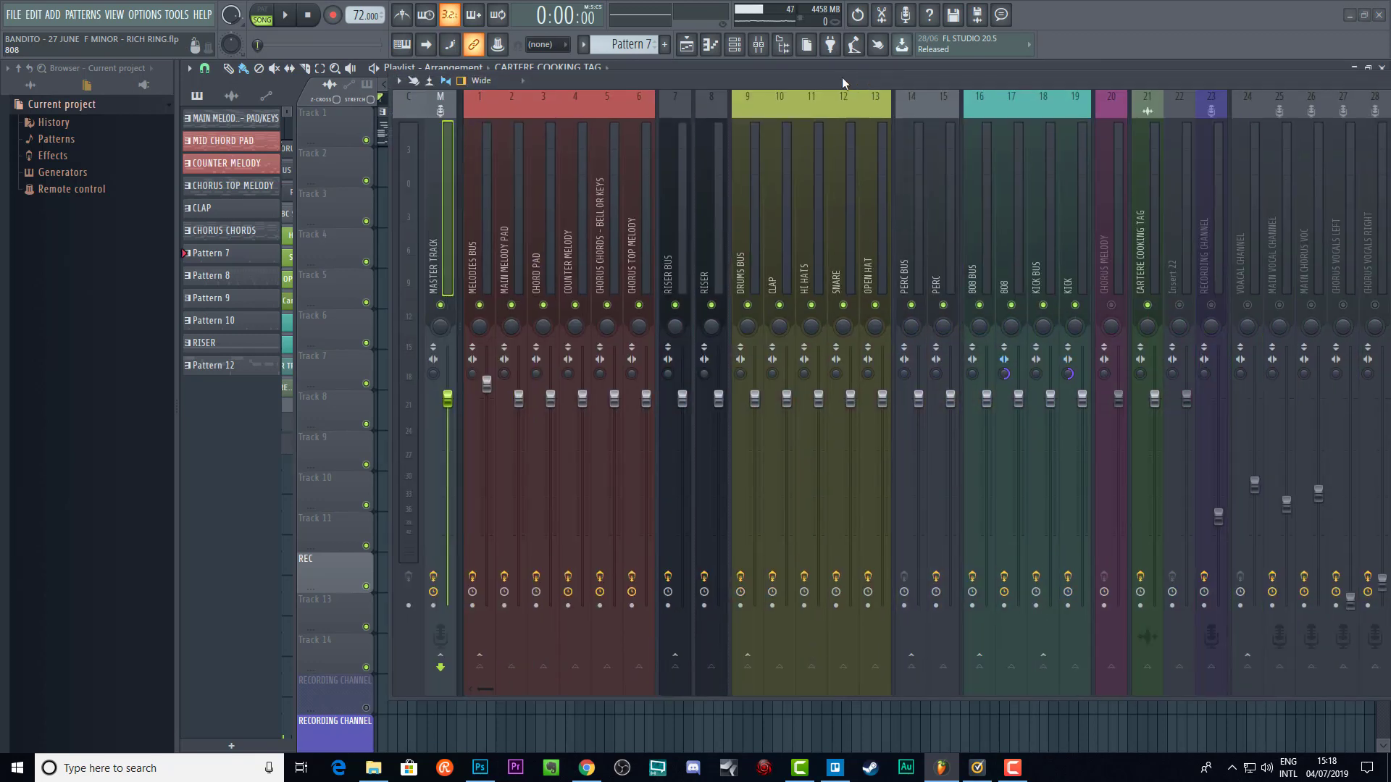
drag(814, 76, 1390, 116)
key(F9)
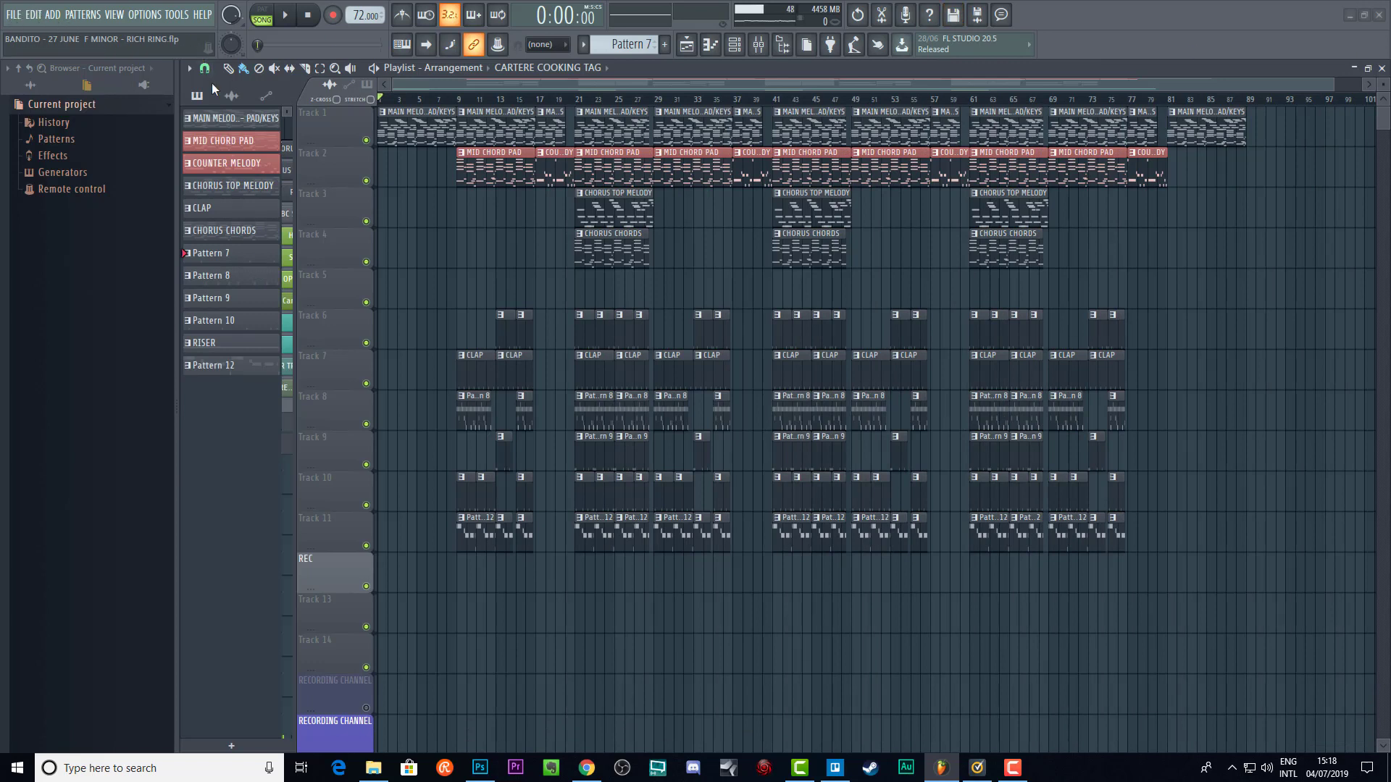
- Choose FILE > Export > Wave file to start a WAV export
click(16, 16)
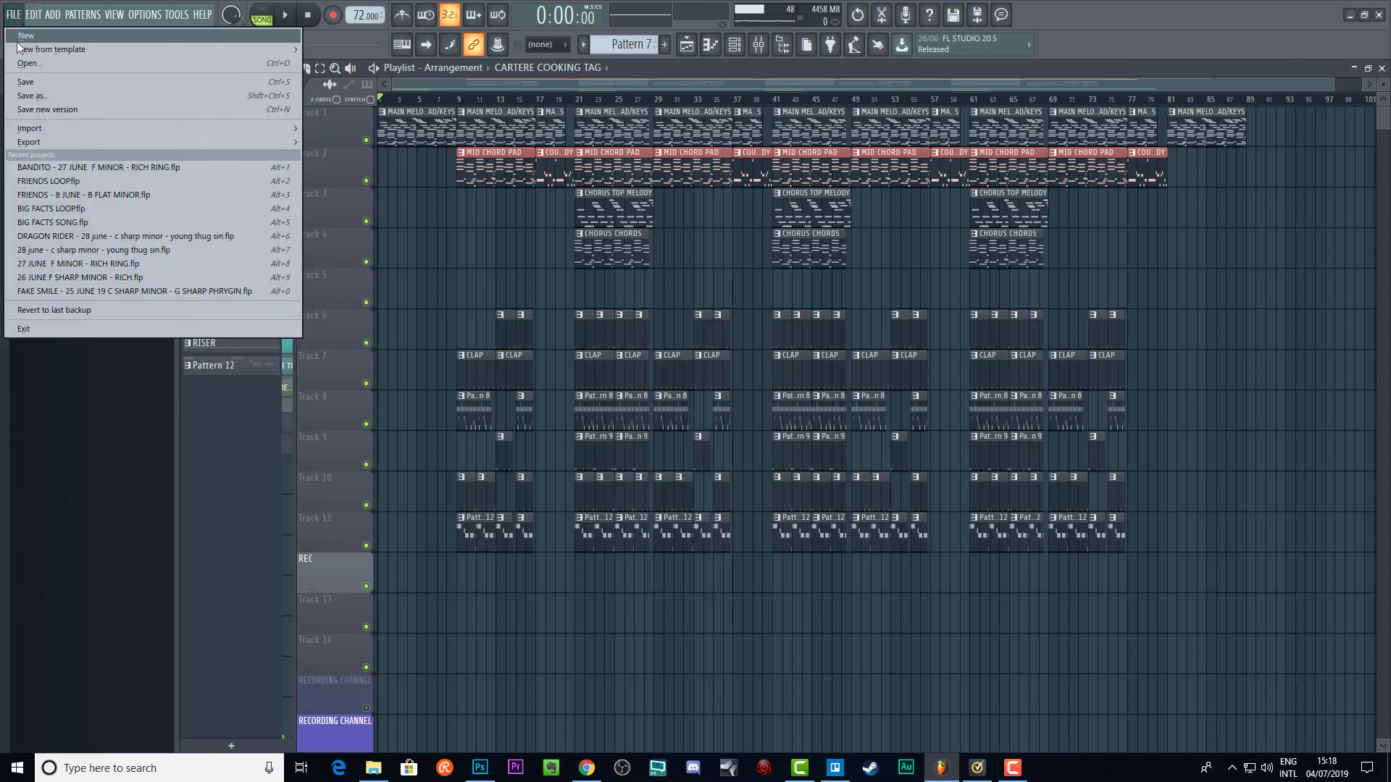
click(42, 139)
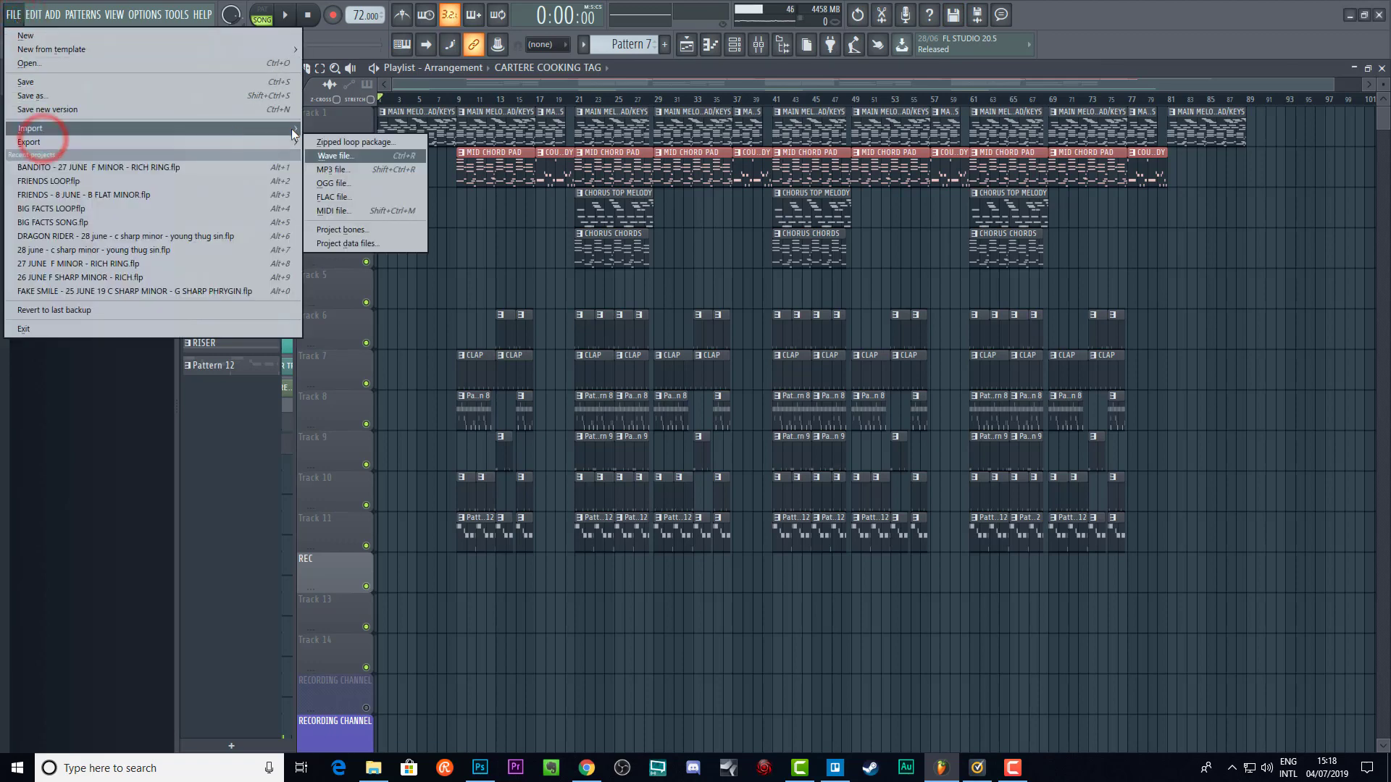
click(333, 157)
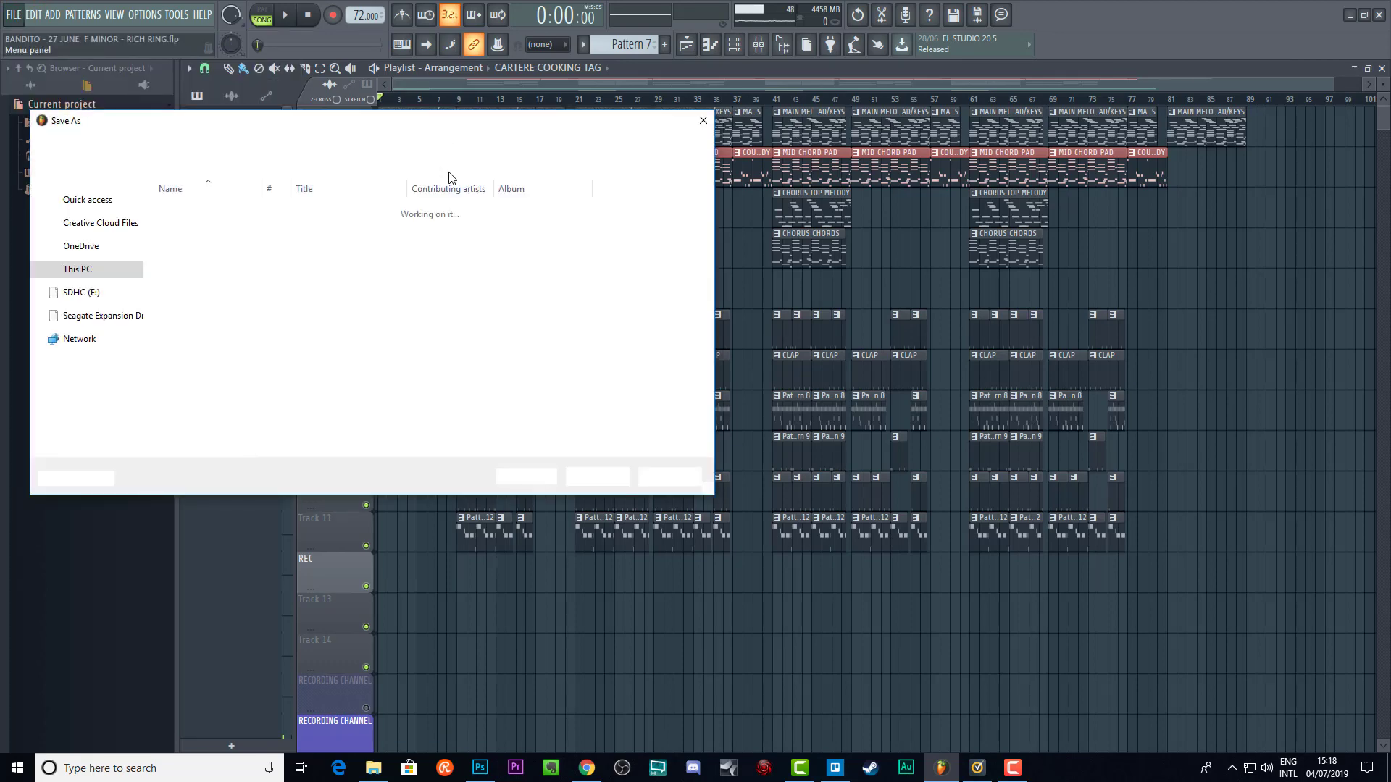
- Move the Save As dialog to uncover the pattern list and deselect the suggested file name
drag(434, 118, 561, 120)
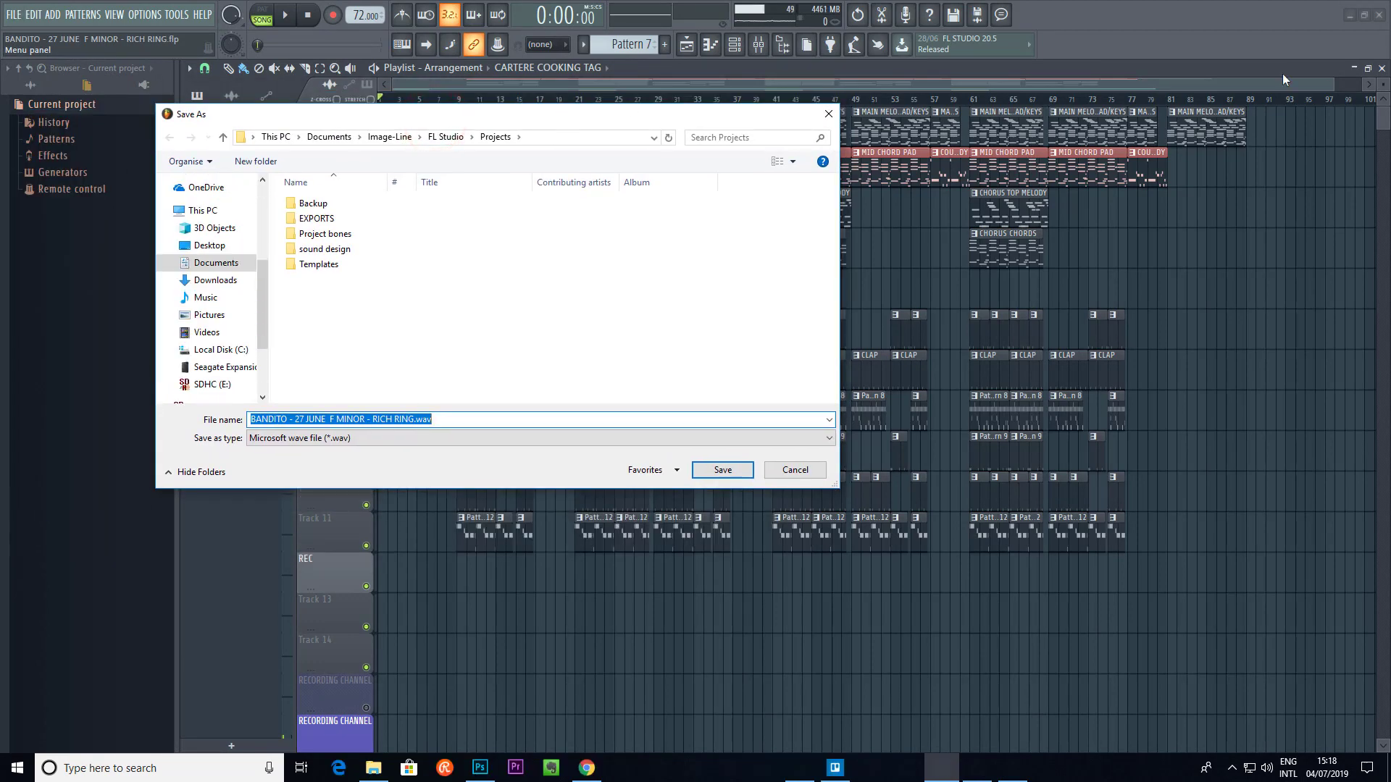
drag(646, 113, 809, 119)
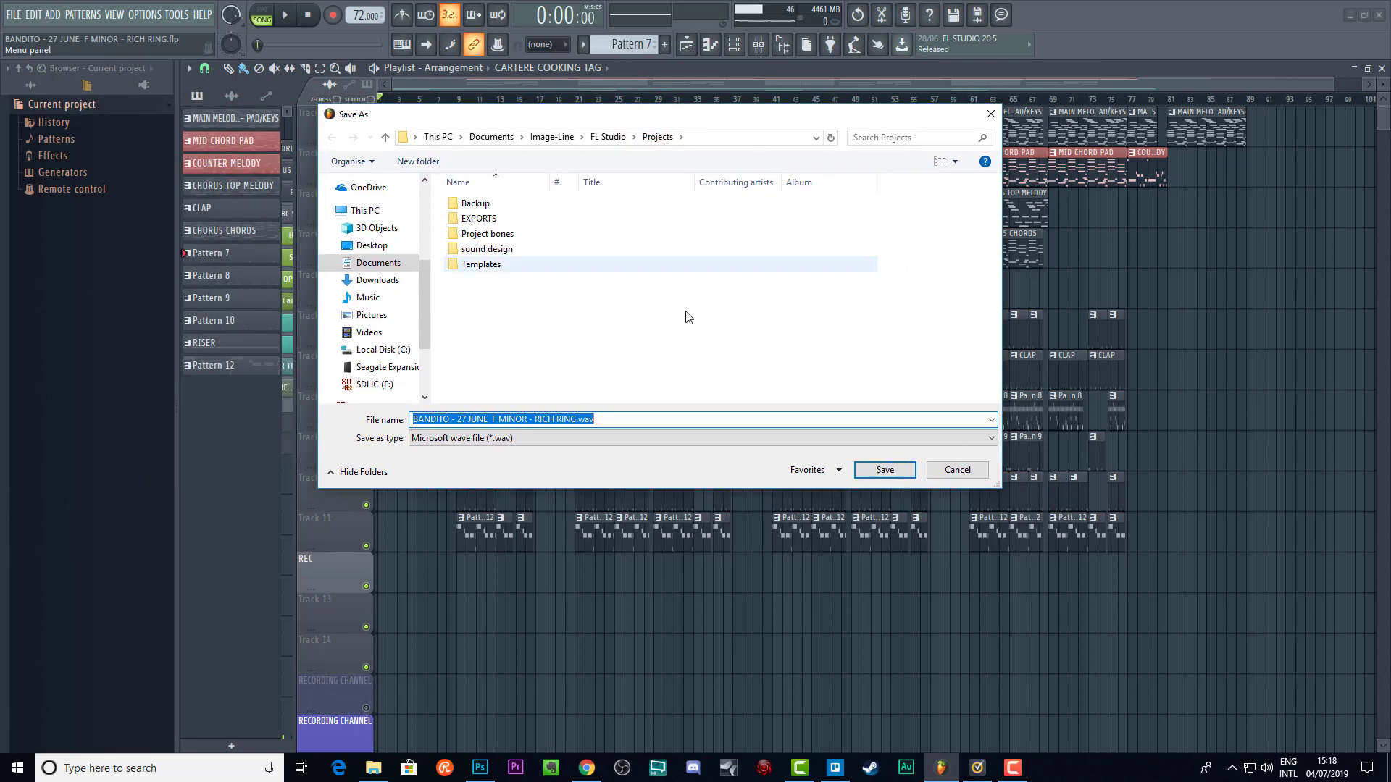
click(575, 419)
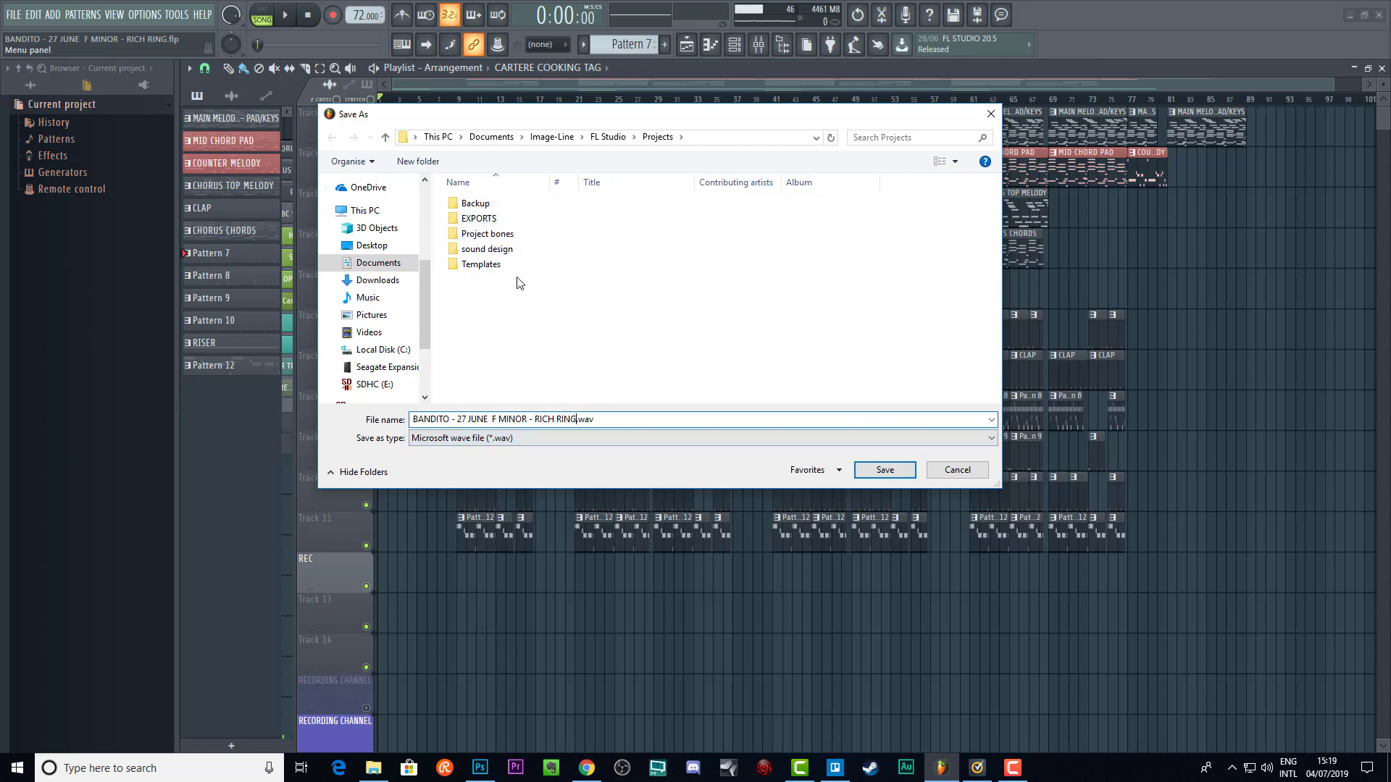
- Inside EXPORTS, create a new folder named TEST and open it
double_click(497, 219)
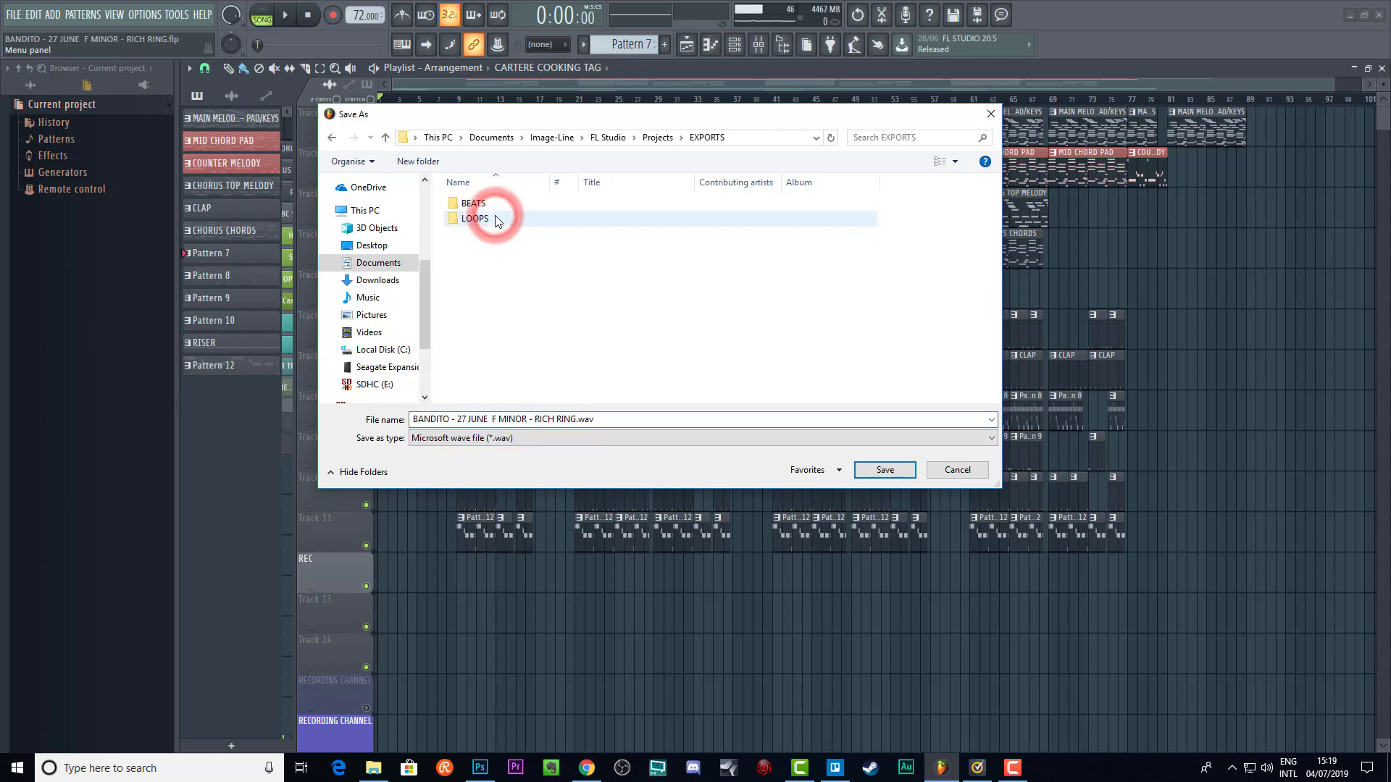
right_click(484, 289)
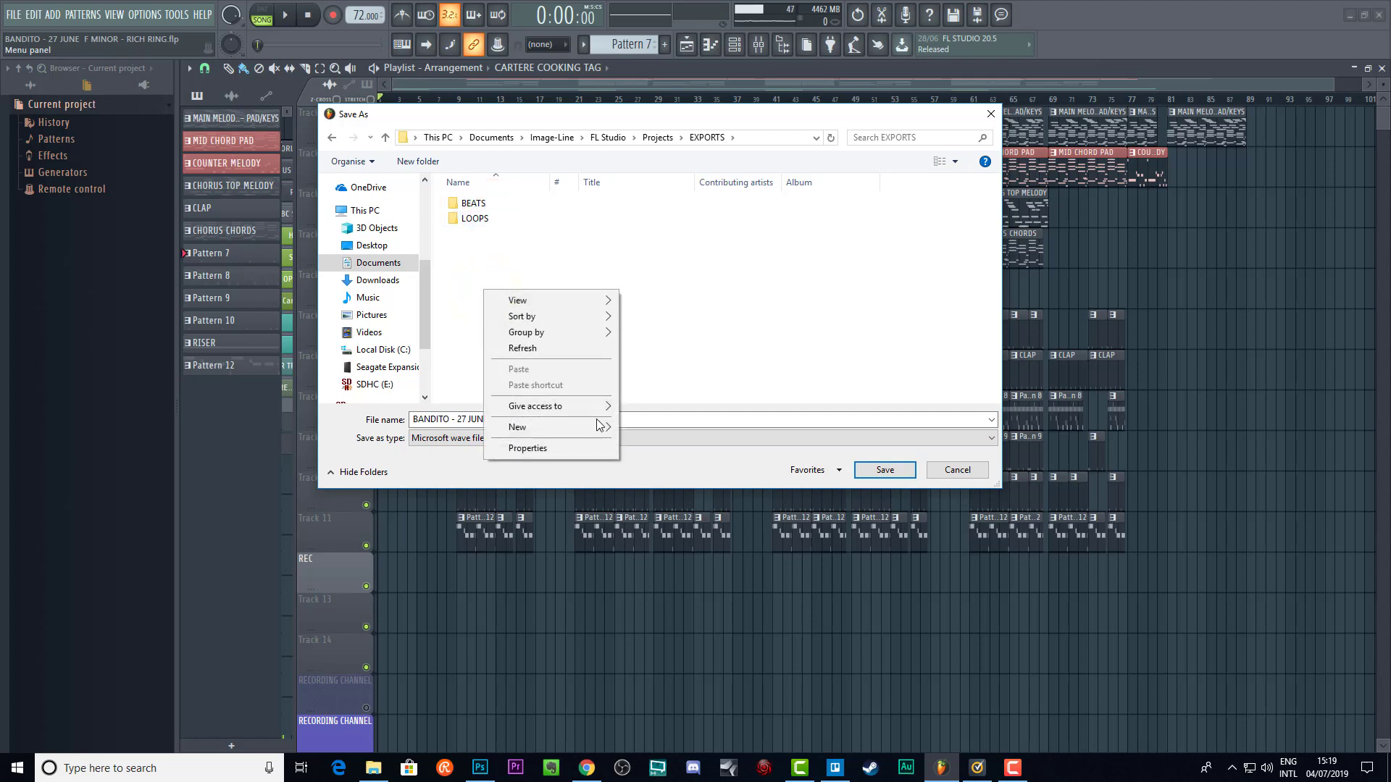
click(643, 425)
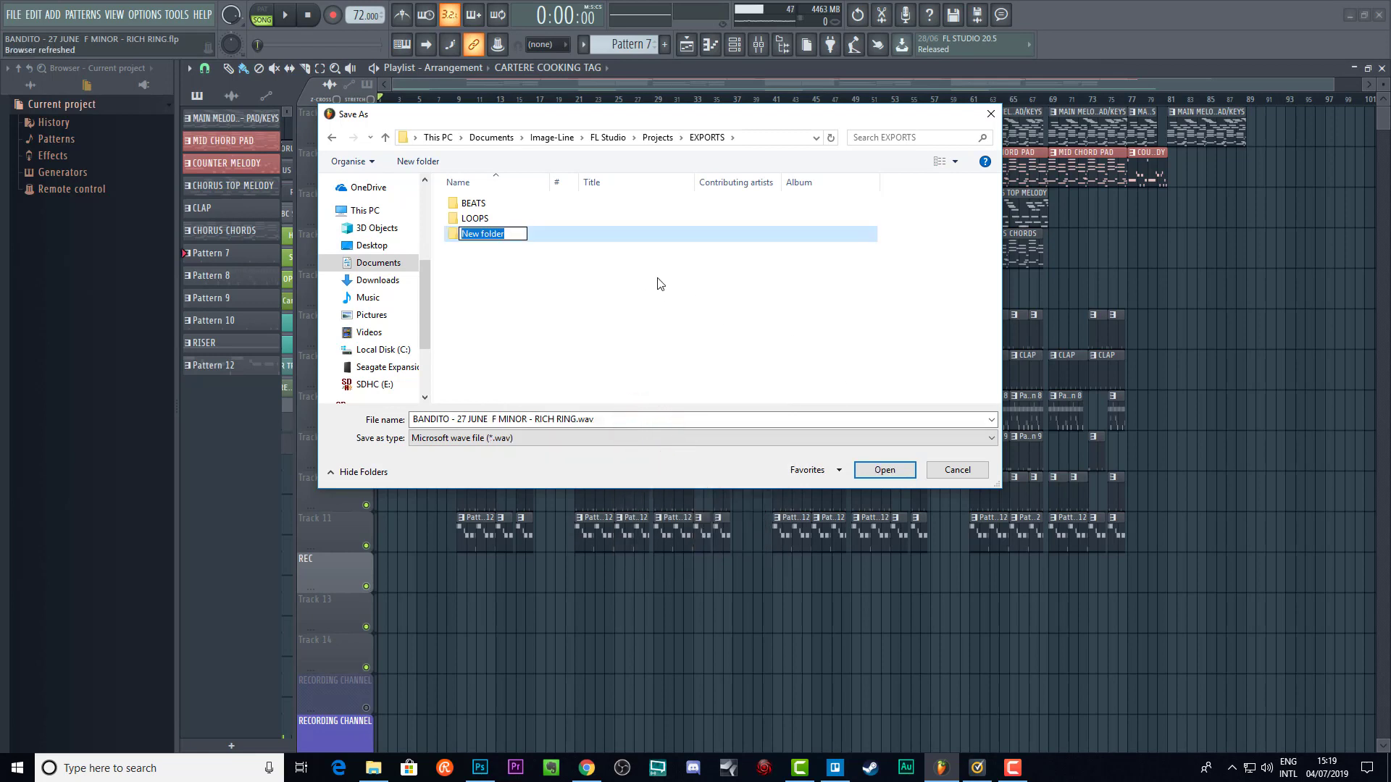
text(TEST)
key(Return)
click(465, 237)
double_click(465, 238)
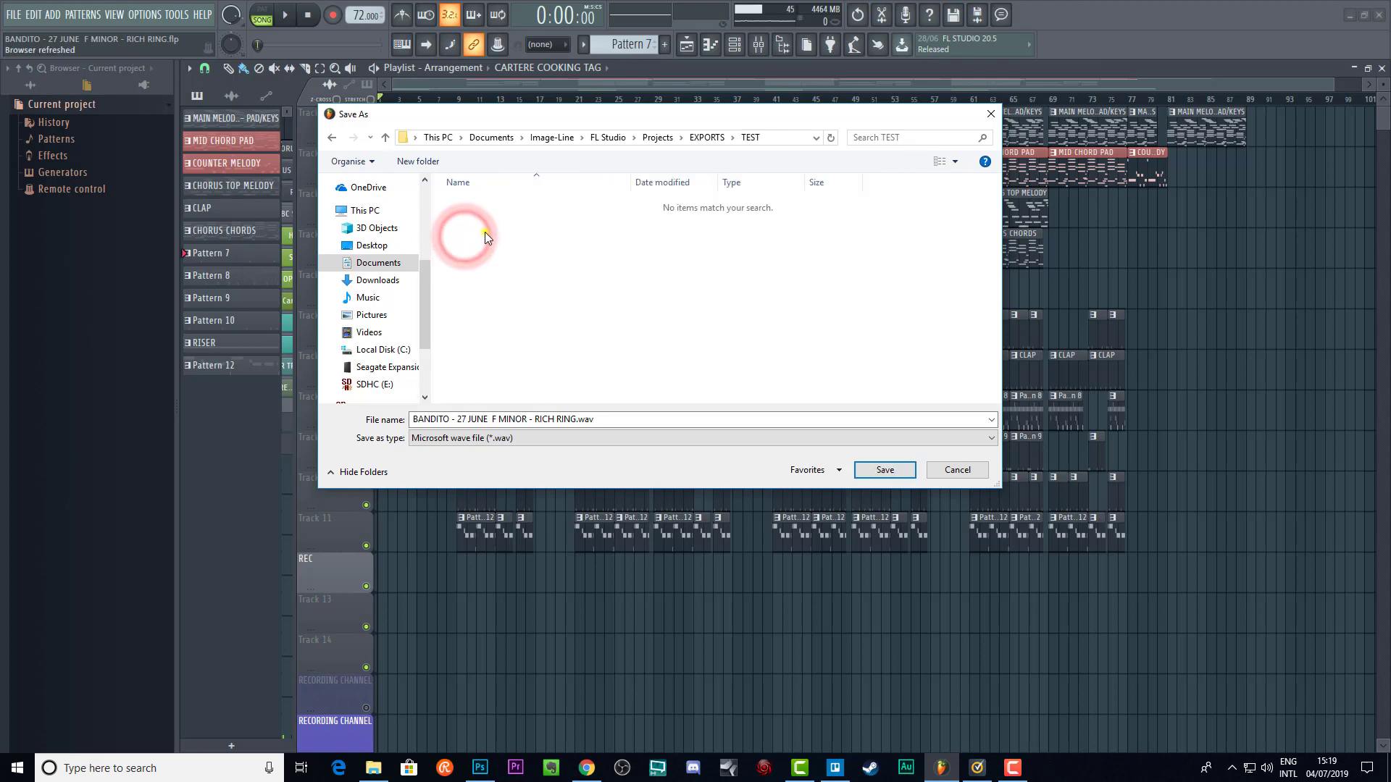
- Inside TEST, create a folder named BANDITO STEMS and open it
right_click(484, 234)
mouse_move(562, 389)
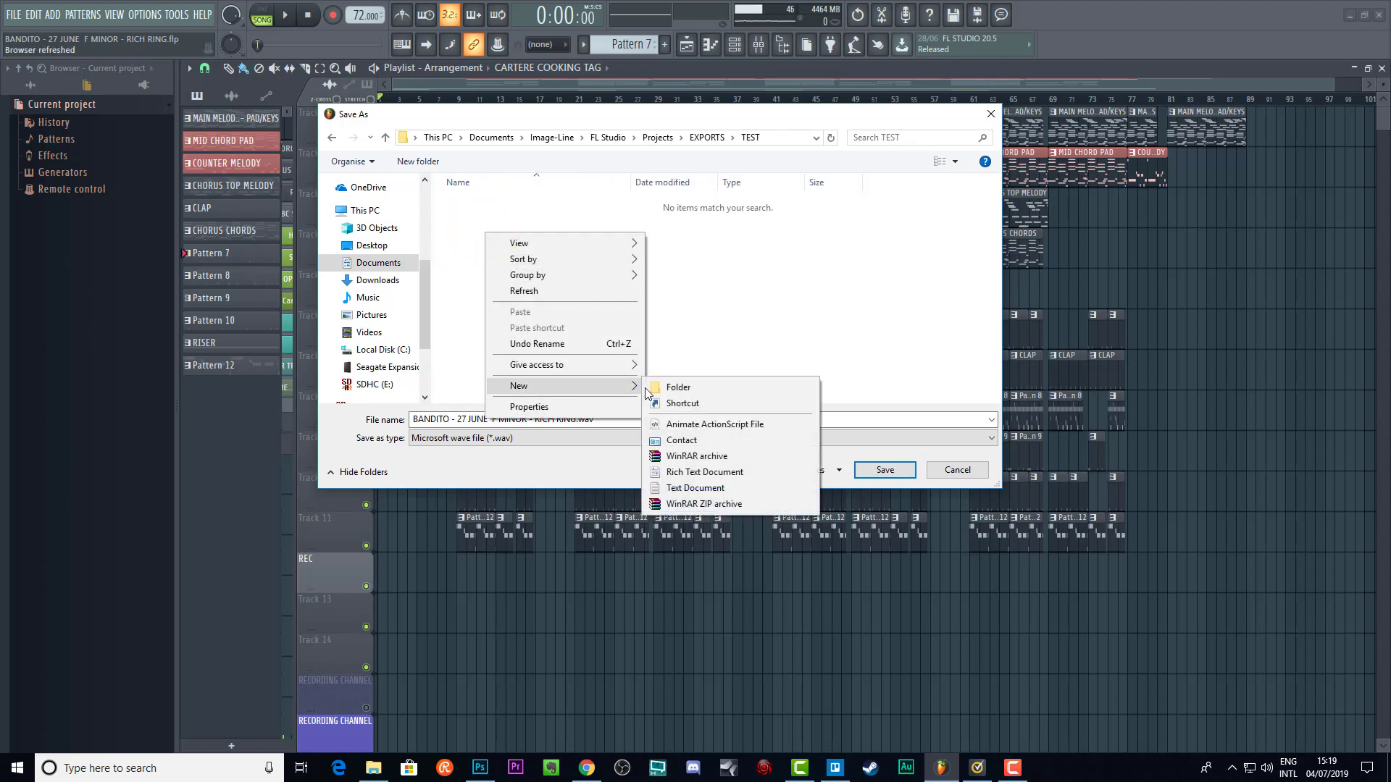
click(668, 385)
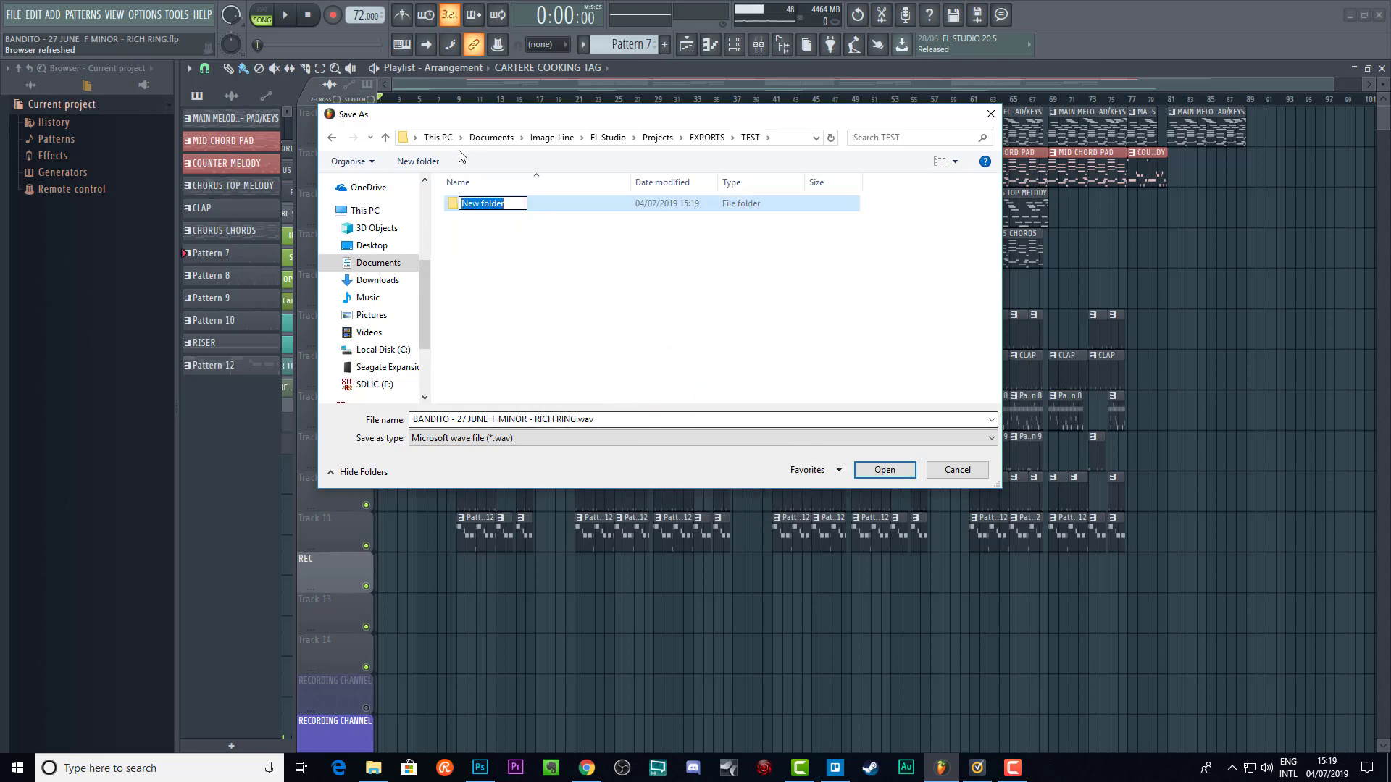
text(BA)
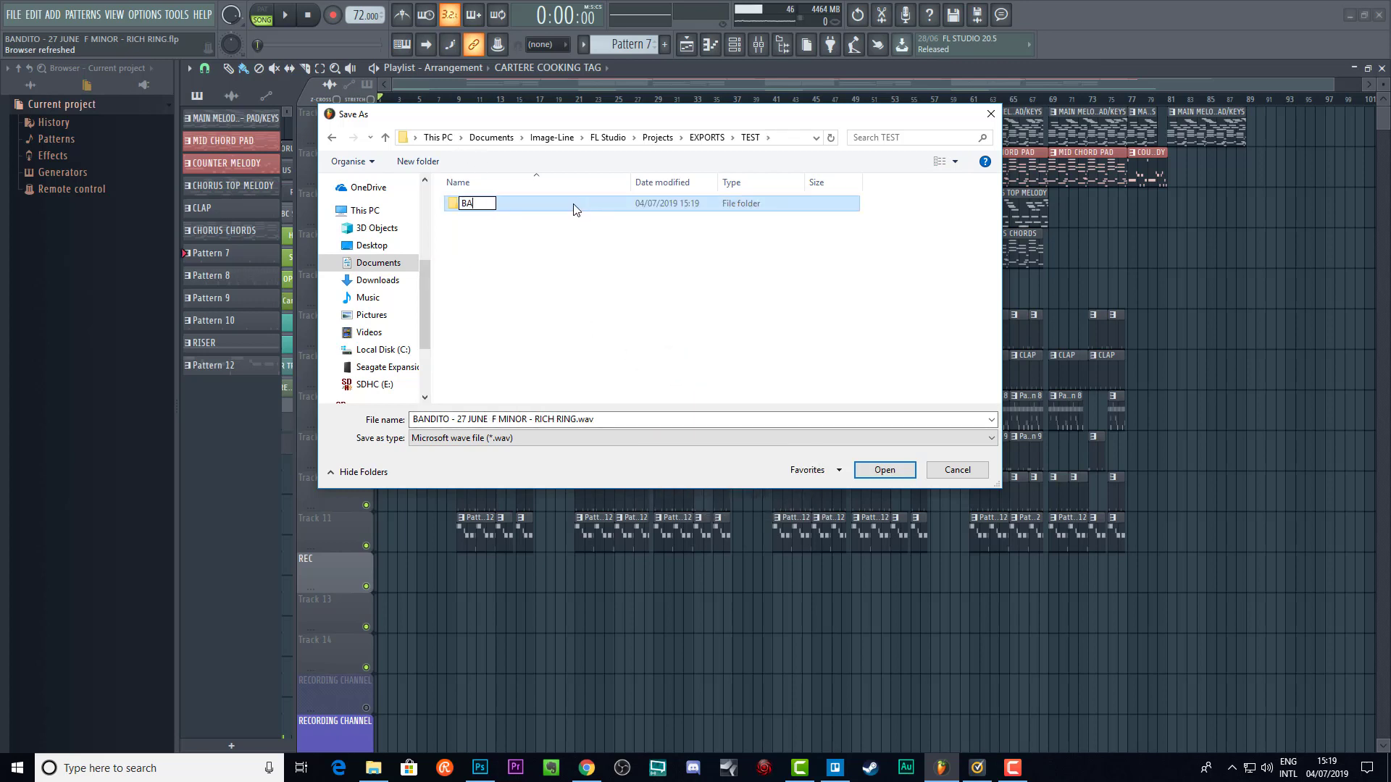
text(NDITO STEMS)
key(Return)
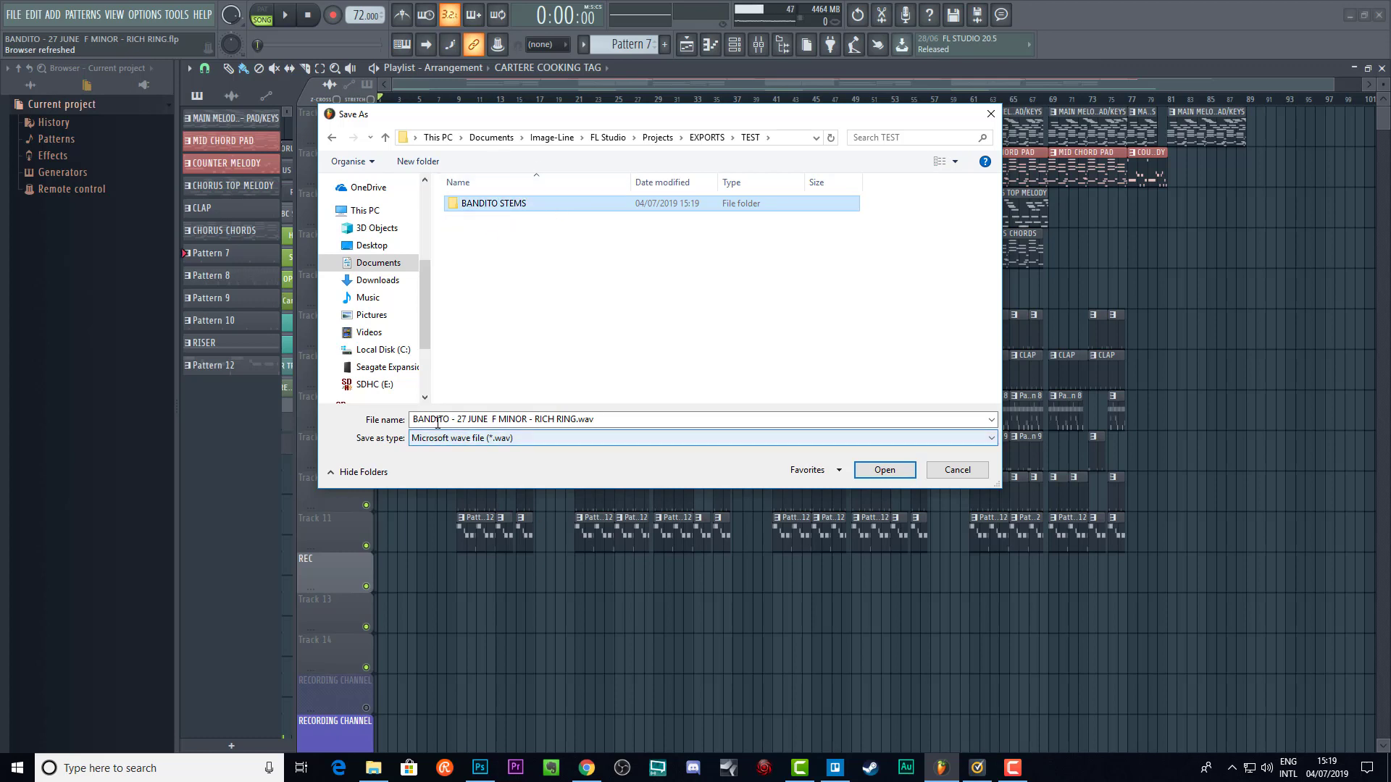
double_click(501, 208)
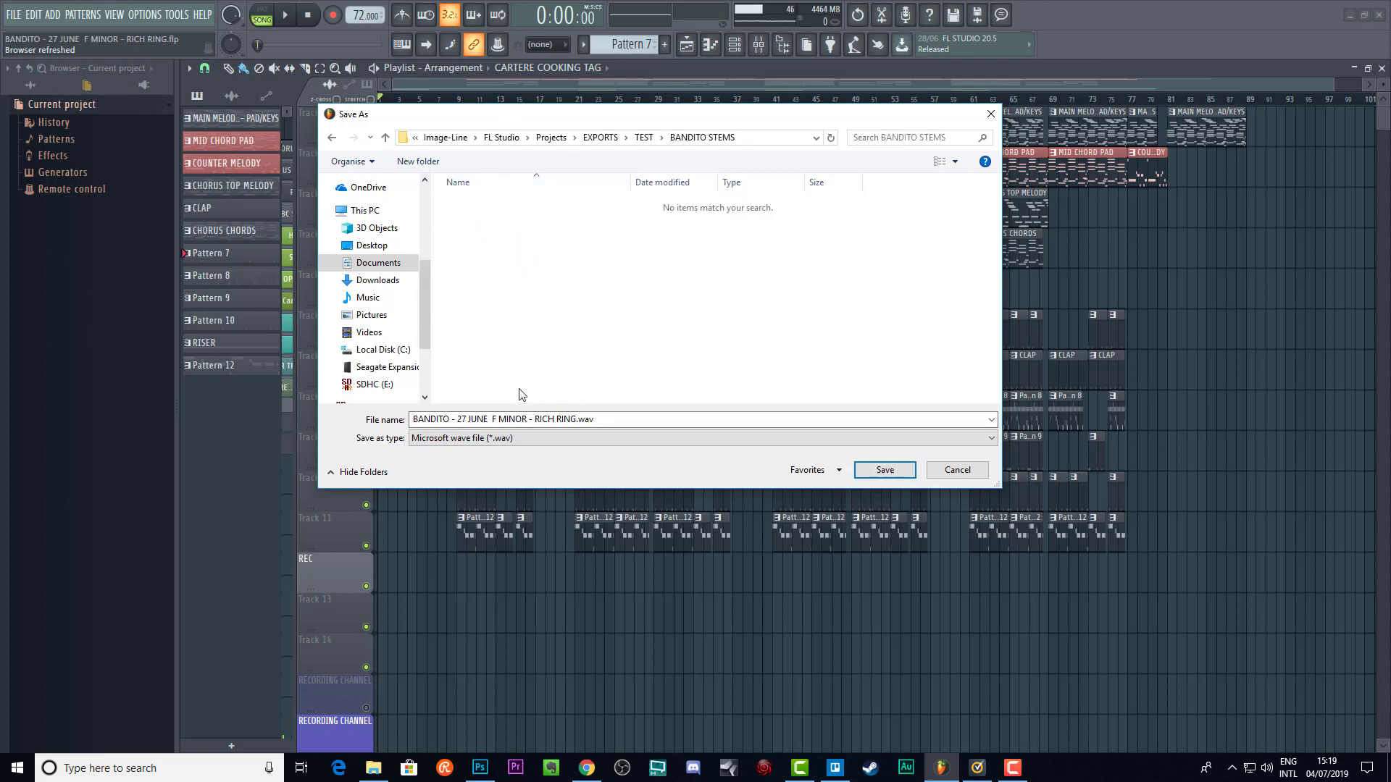
- Save the WAV export into the BANDITO STEMS folder to reach the render settings
click(498, 441)
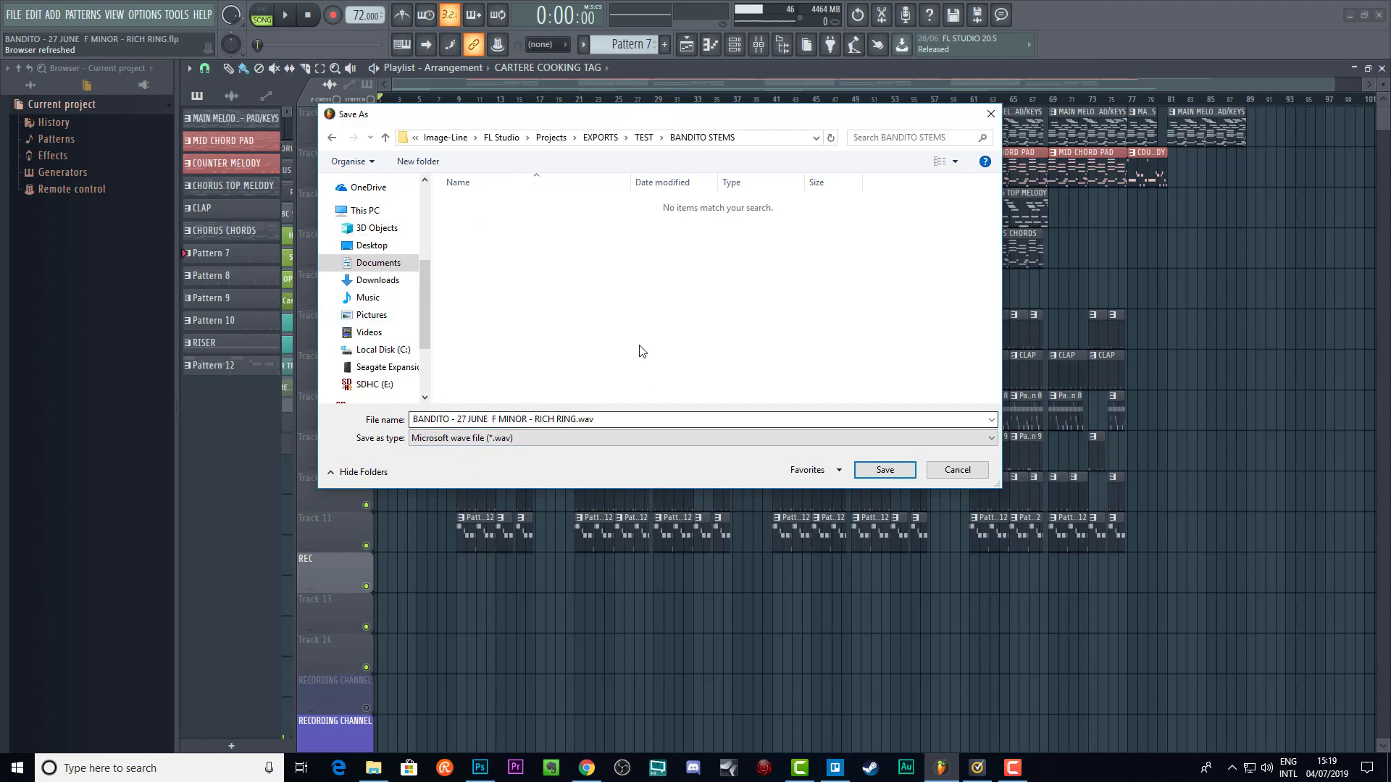
click(455, 420)
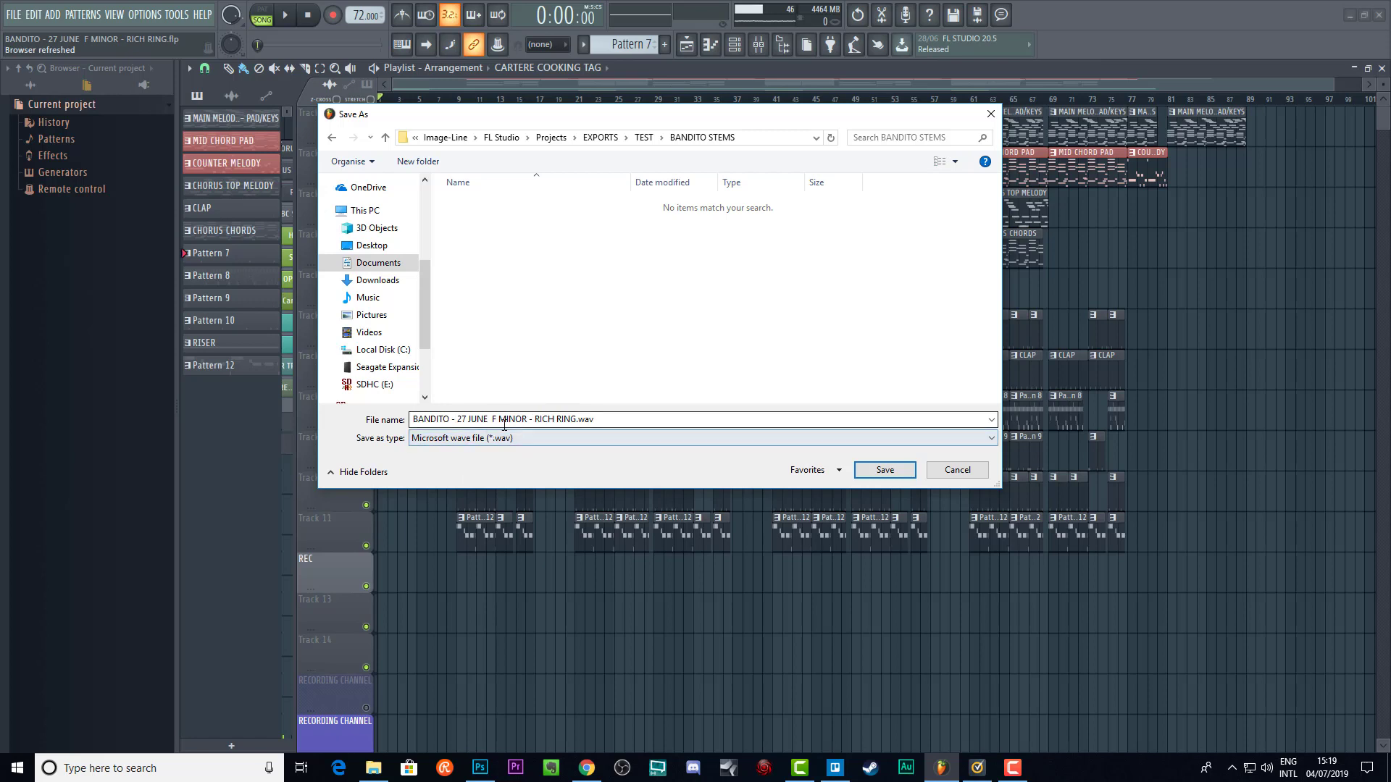
key(Tab)
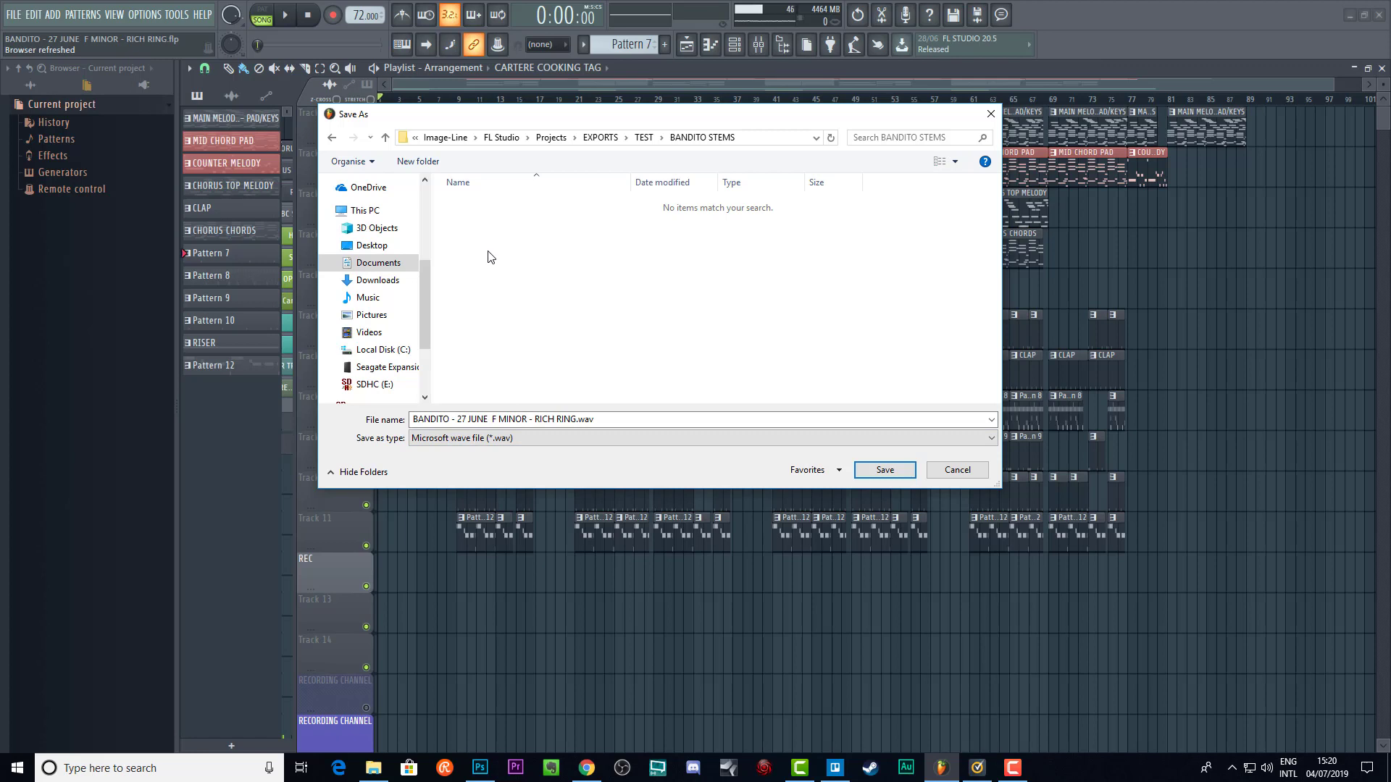
click(879, 470)
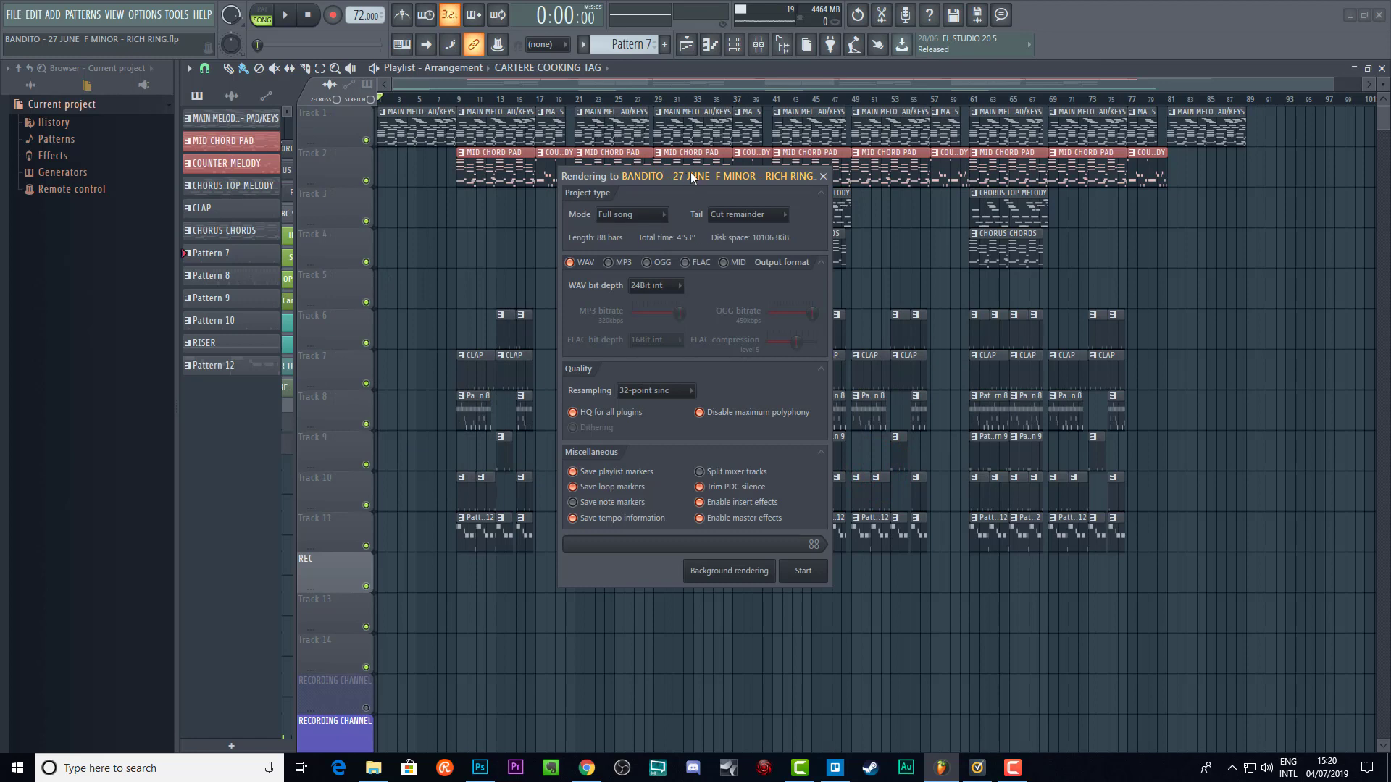
- Keep Full song render mode and set the tail to Leave remainder
mouse_move(695, 176)
mouse_down()
mouse_move(662, 154)
mouse_move(679, 165)
mouse_up()
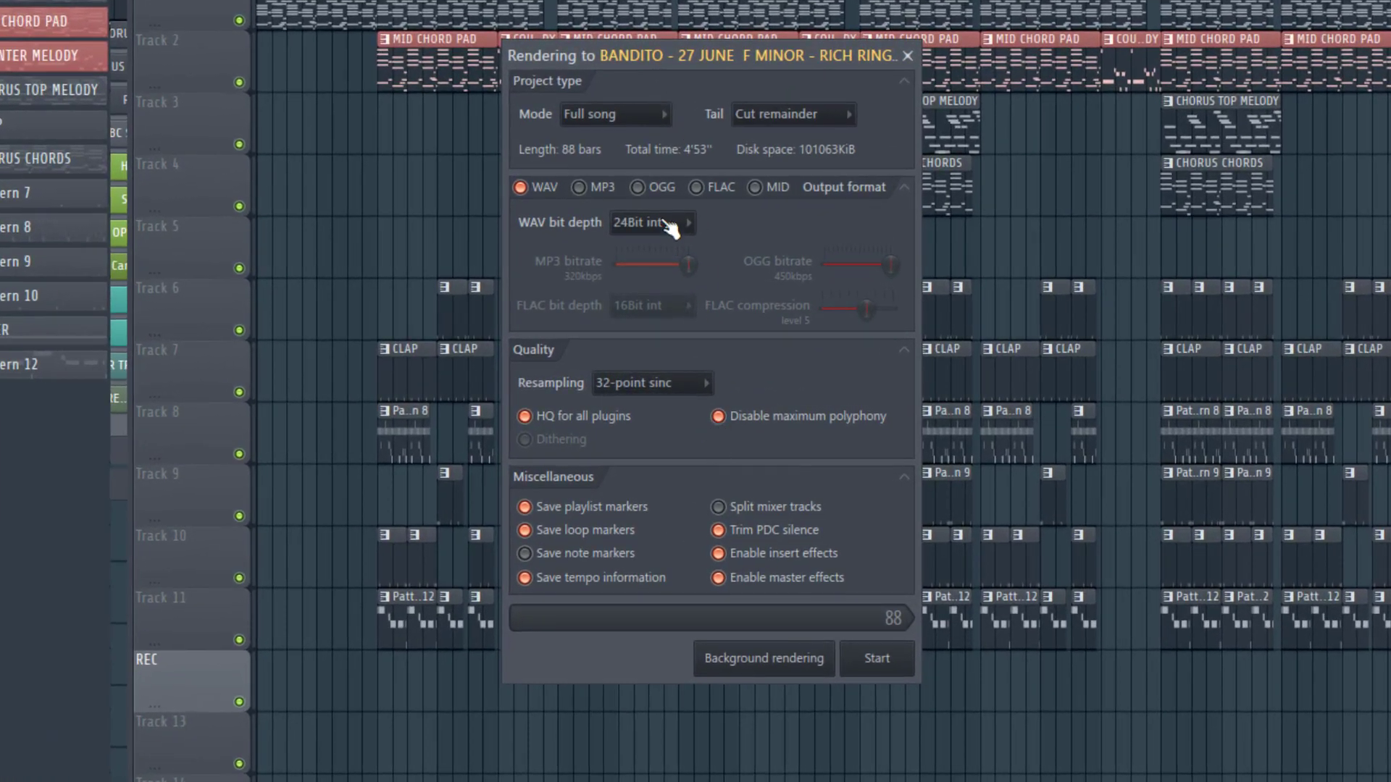
click(666, 118)
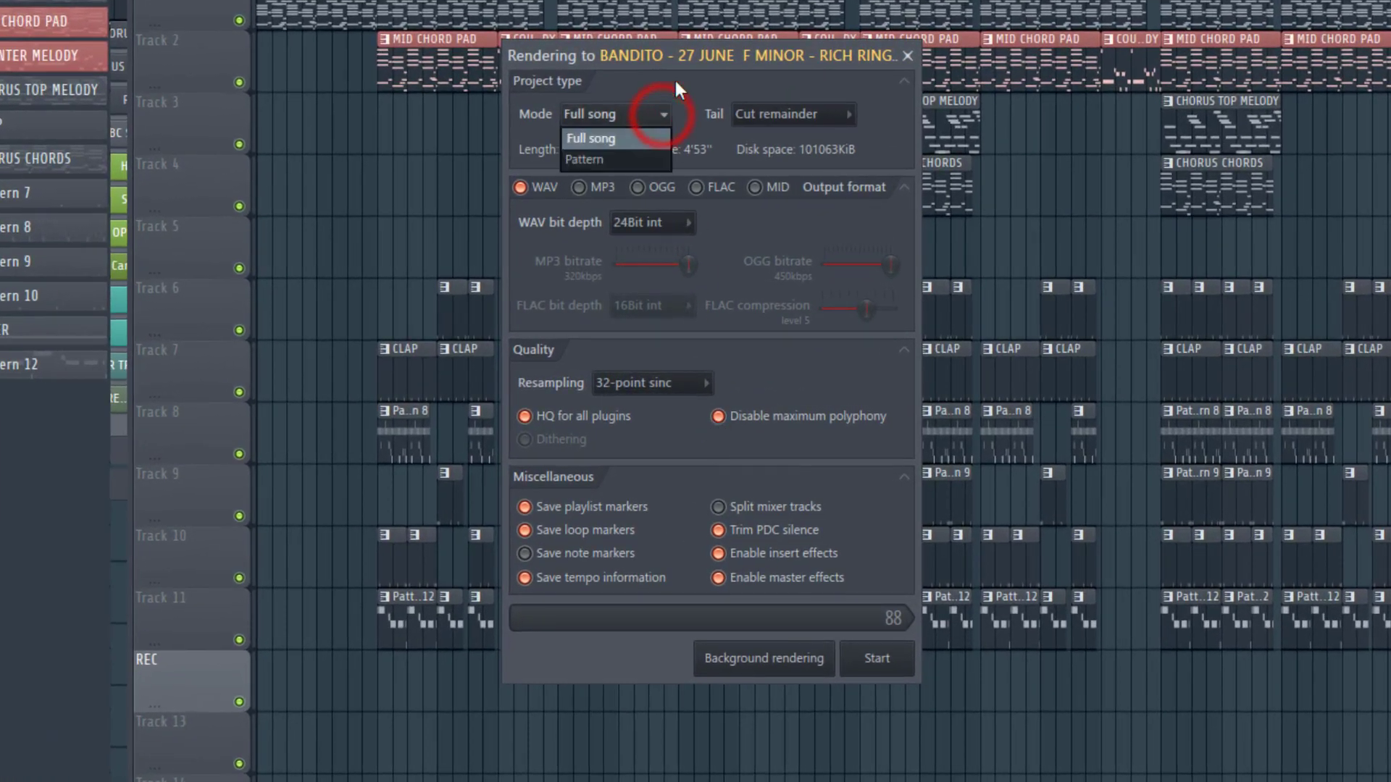
click(675, 80)
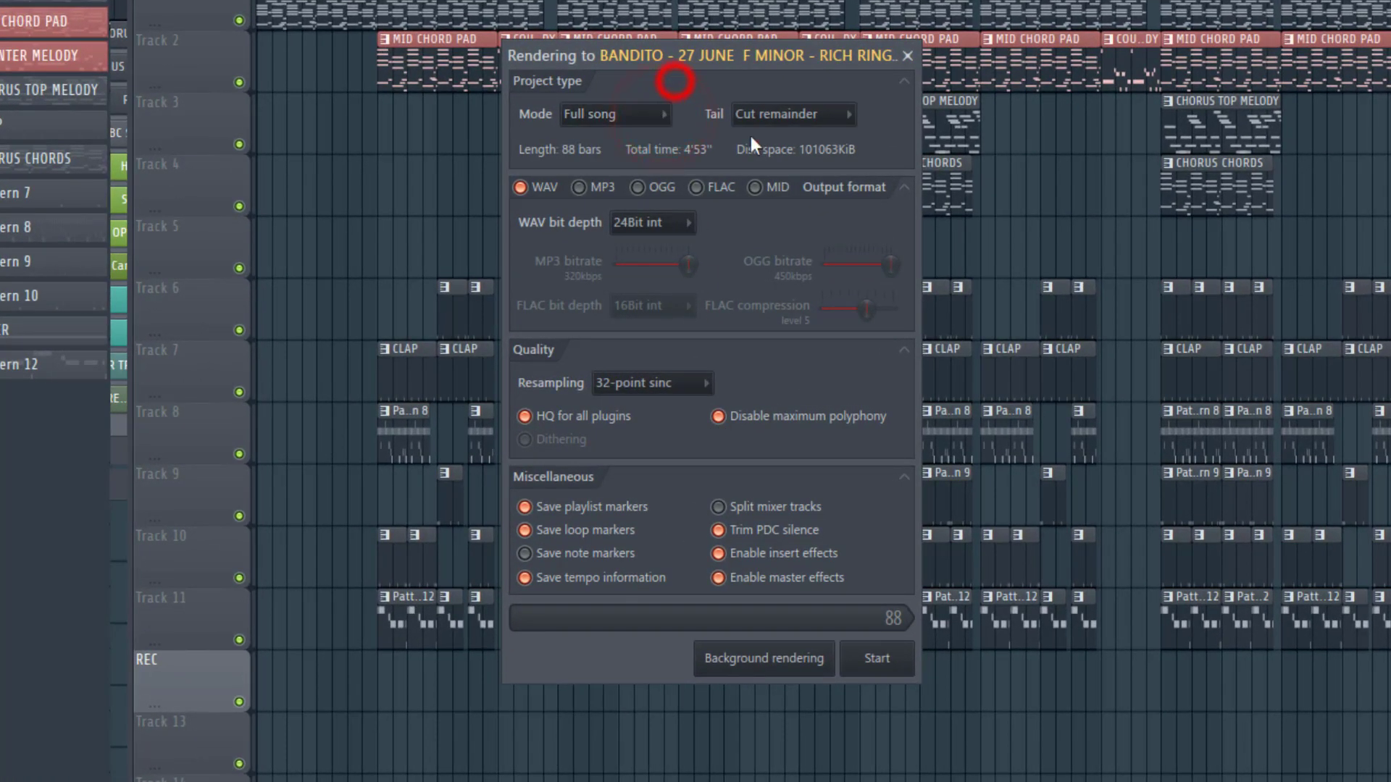
click(845, 110)
click(828, 158)
- Keep 24Bit int WAV depth and set resampling quality to 512-point sinc
click(686, 221)
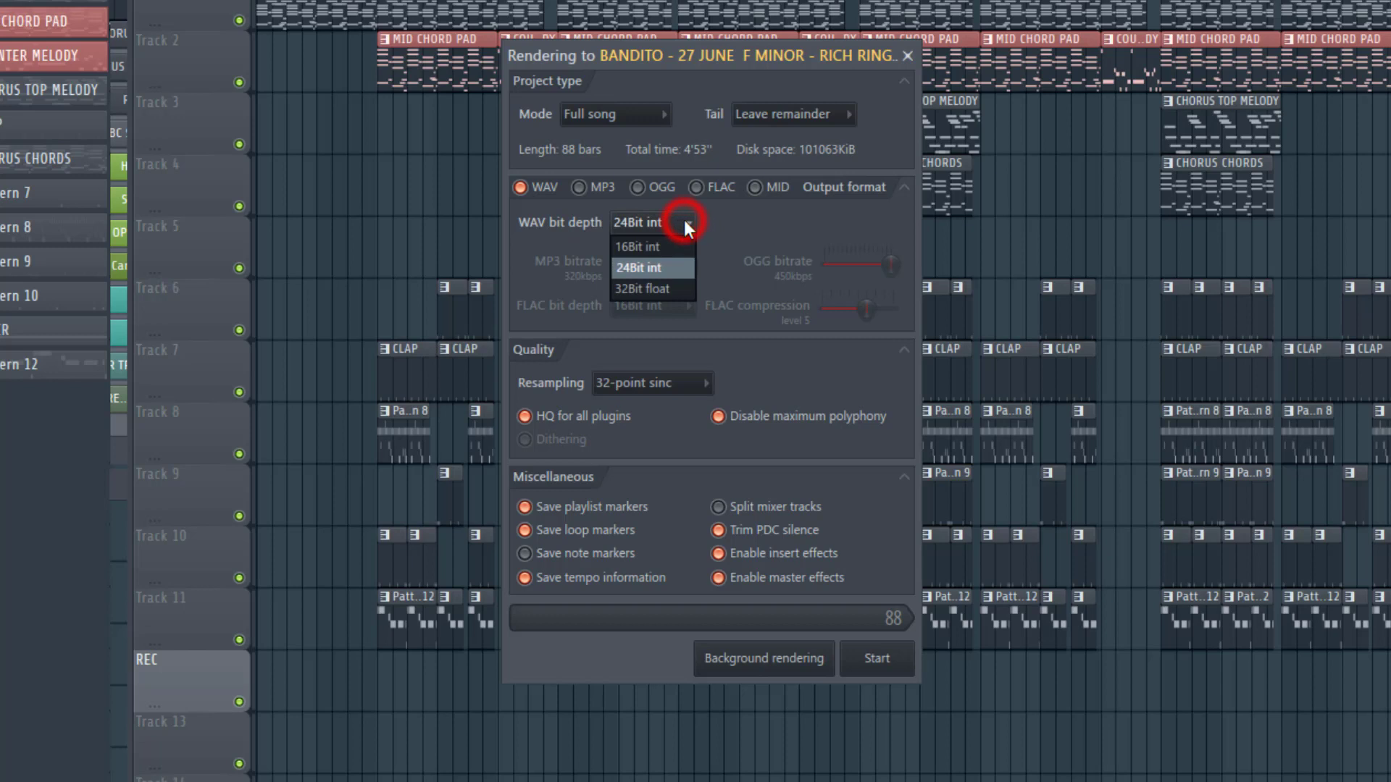
click(663, 269)
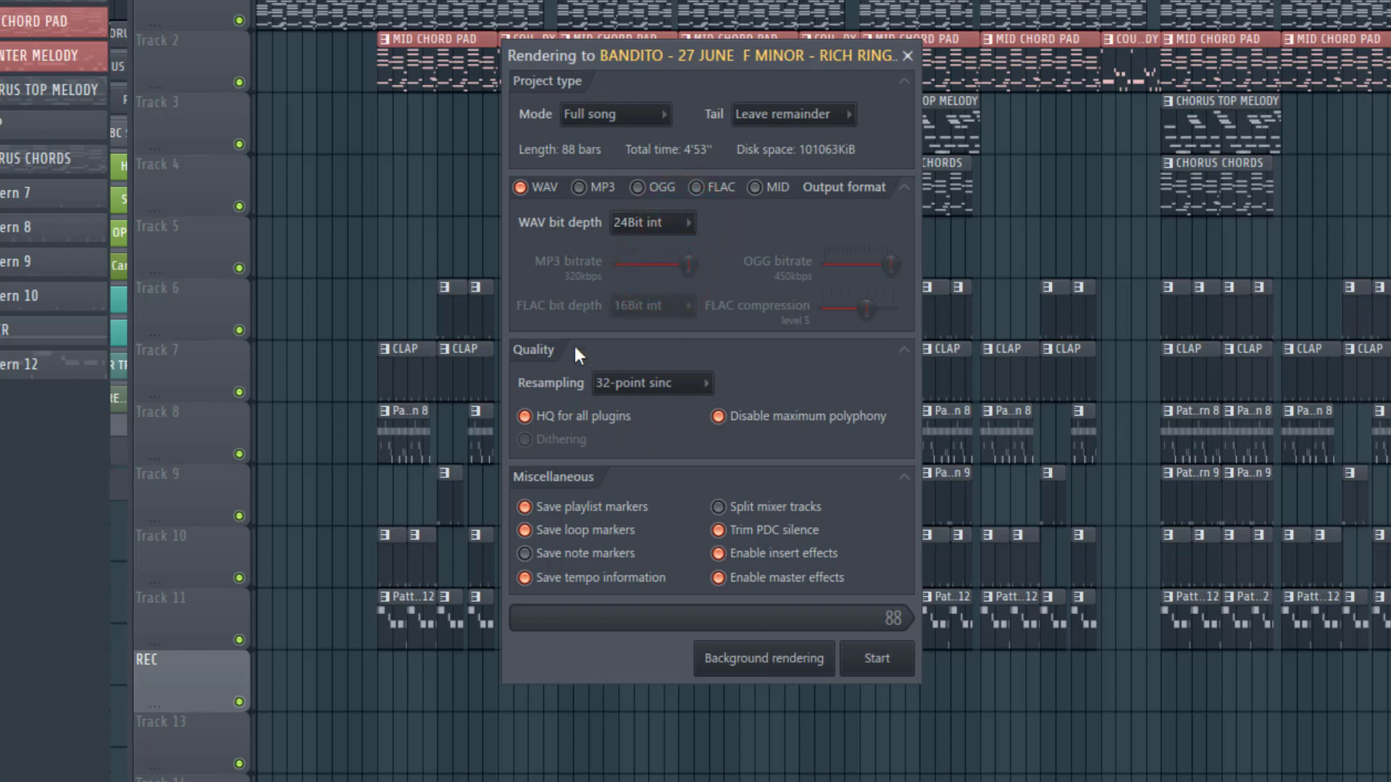
click(707, 383)
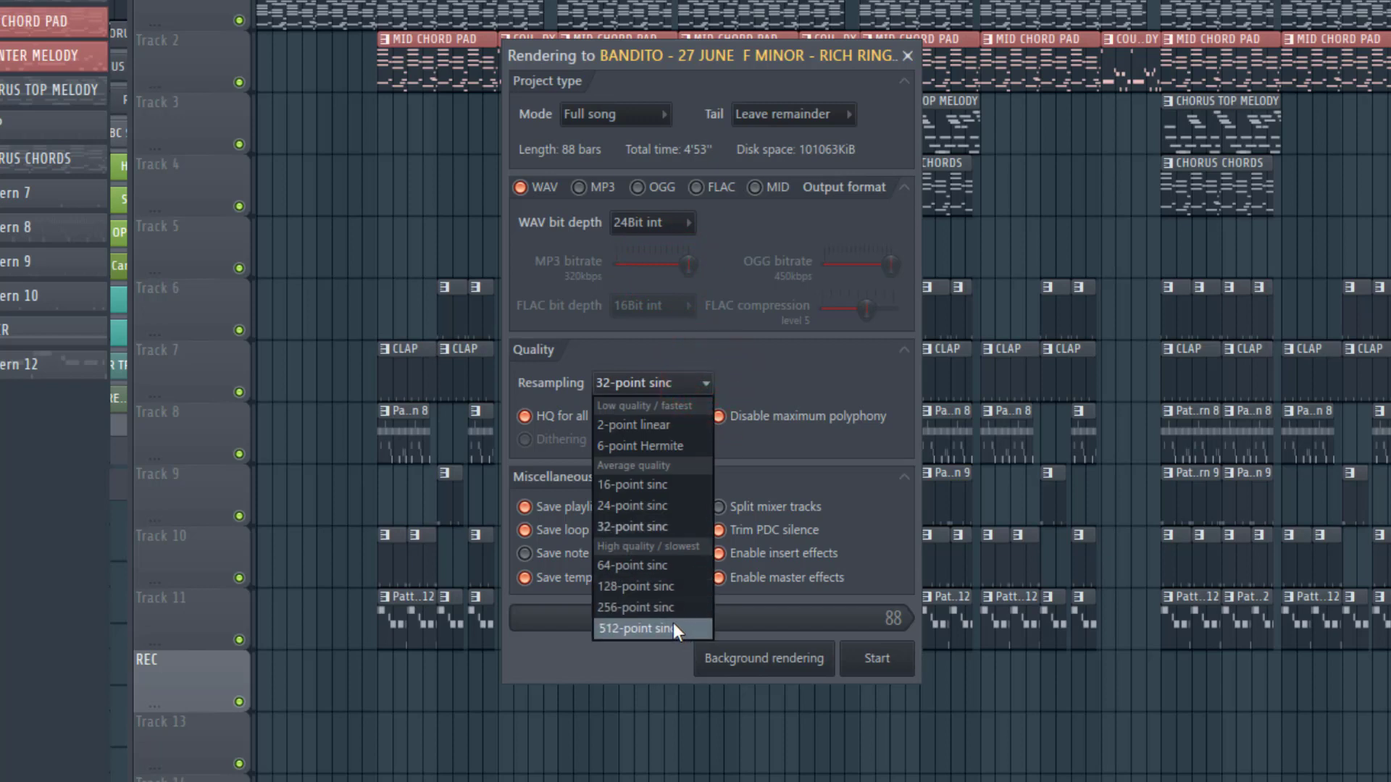
click(636, 612)
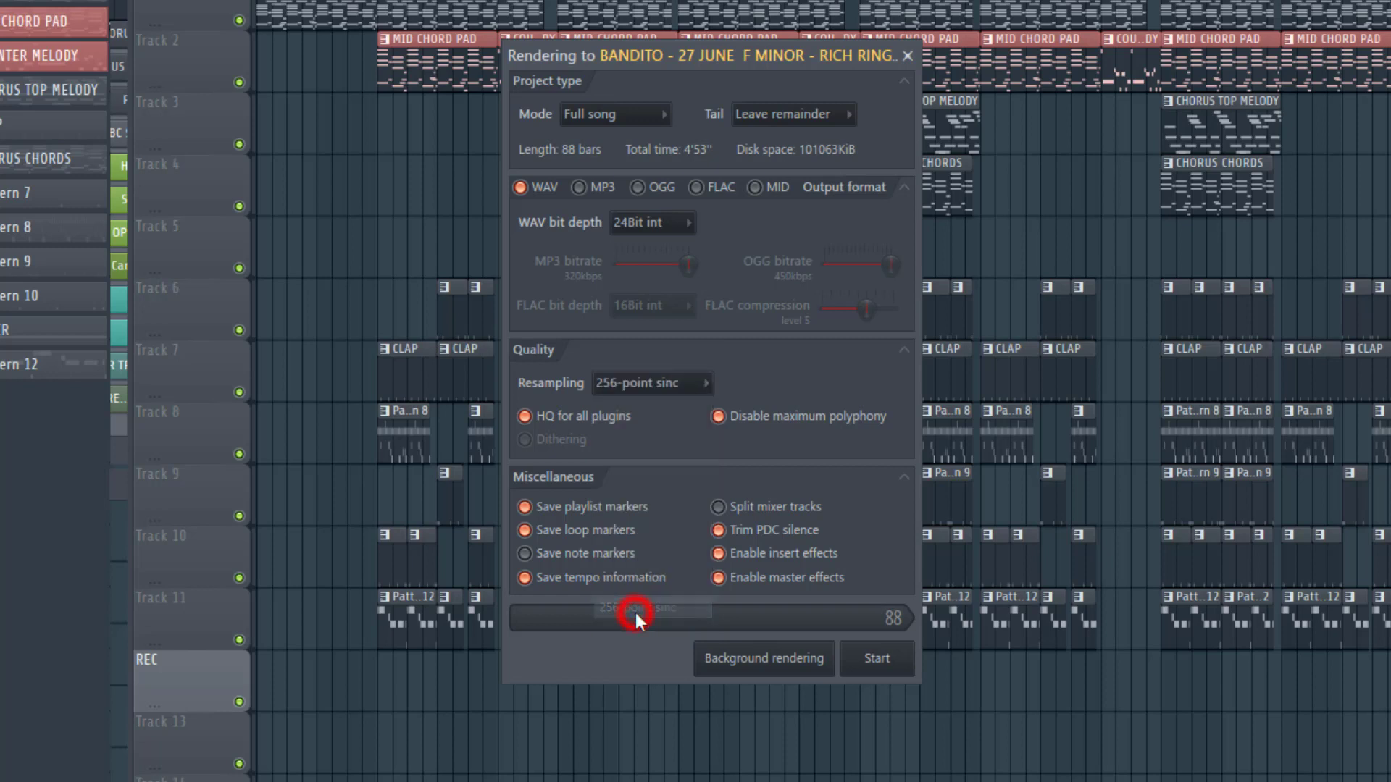
click(698, 382)
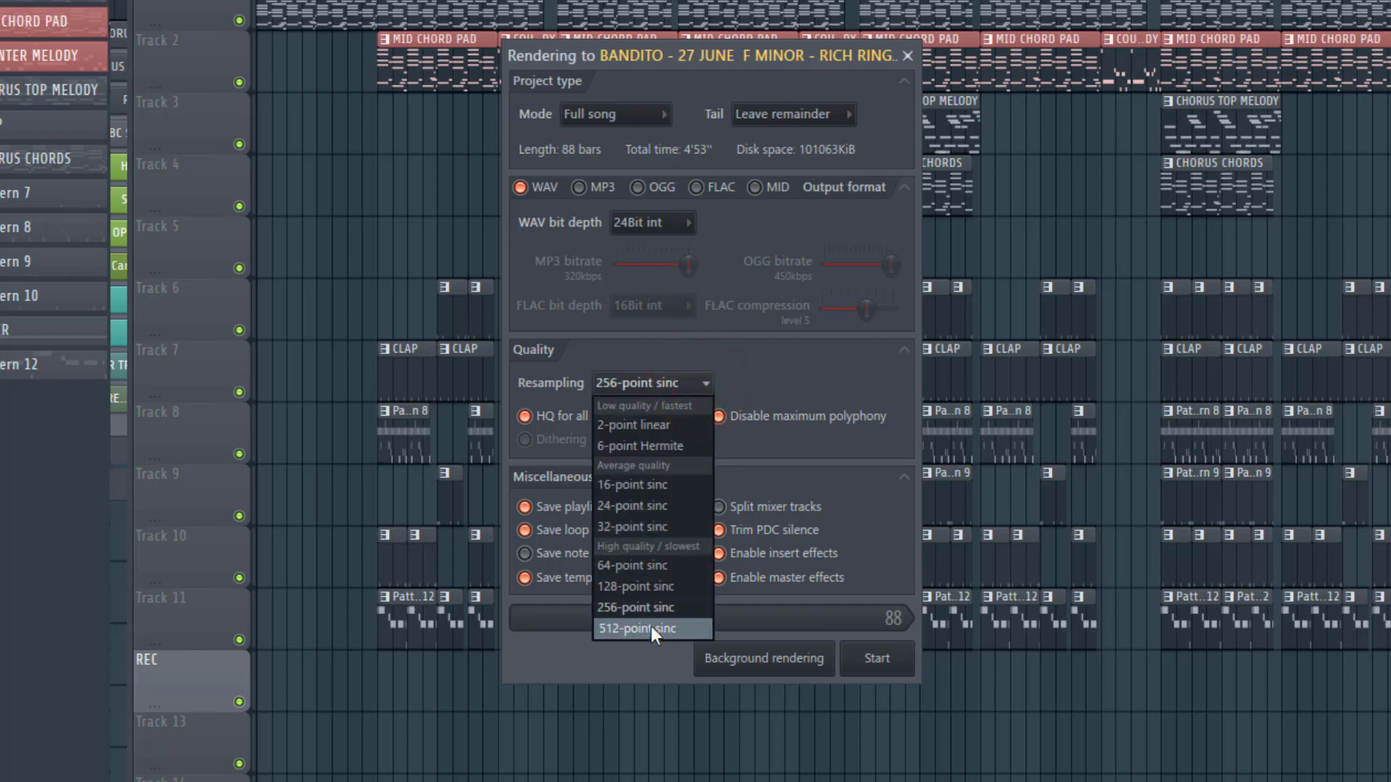
click(650, 626)
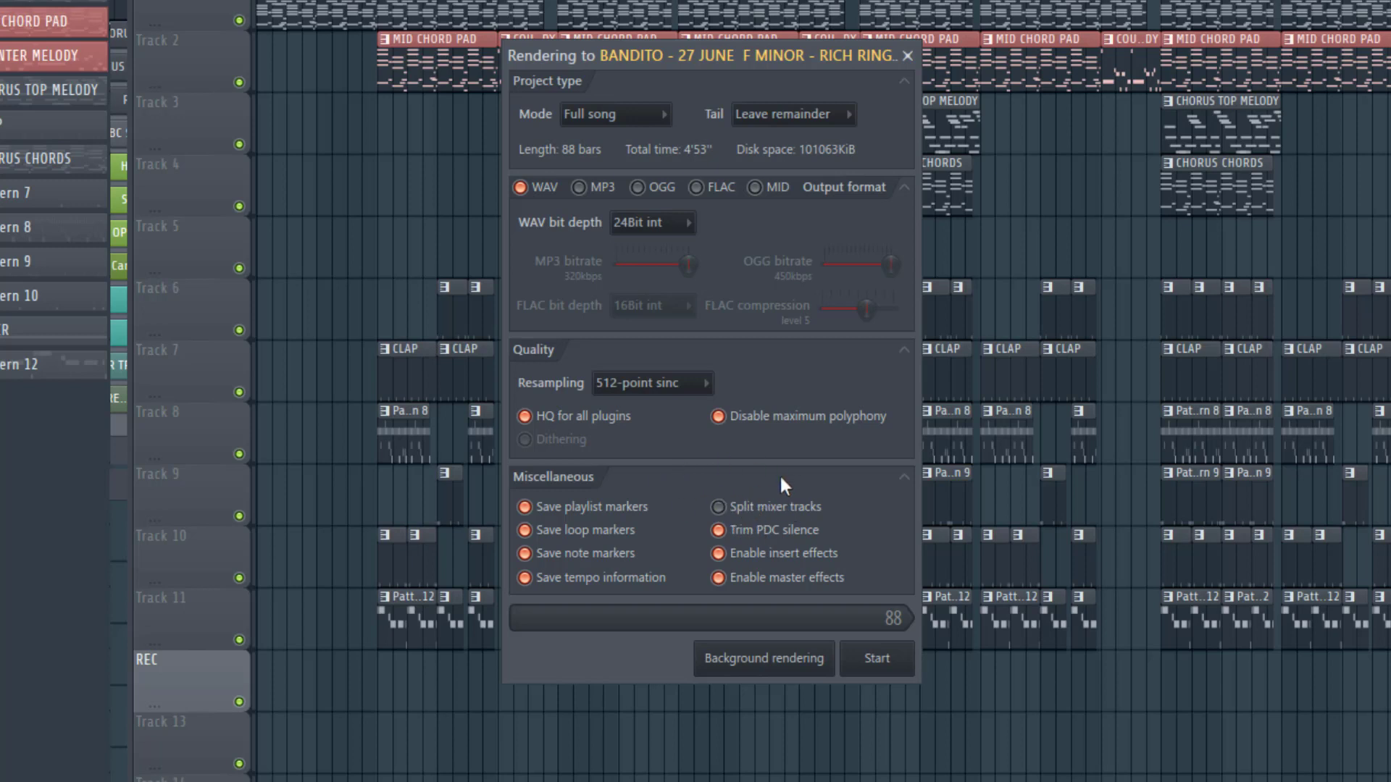
- Enable Split mixer tracks in the Miscellaneous render options
click(718, 507)
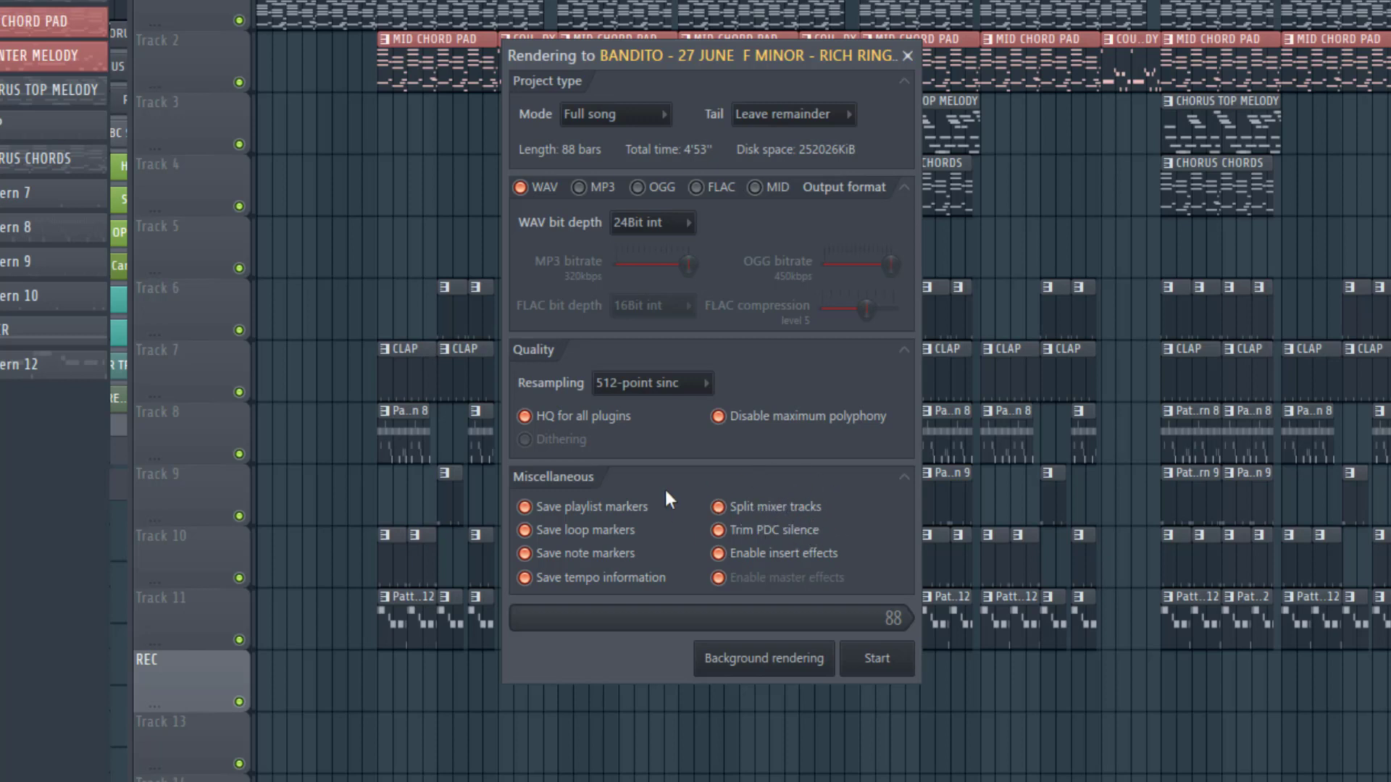
- Render the per-track stems, then open File Explorer with Win+E
click(874, 663)
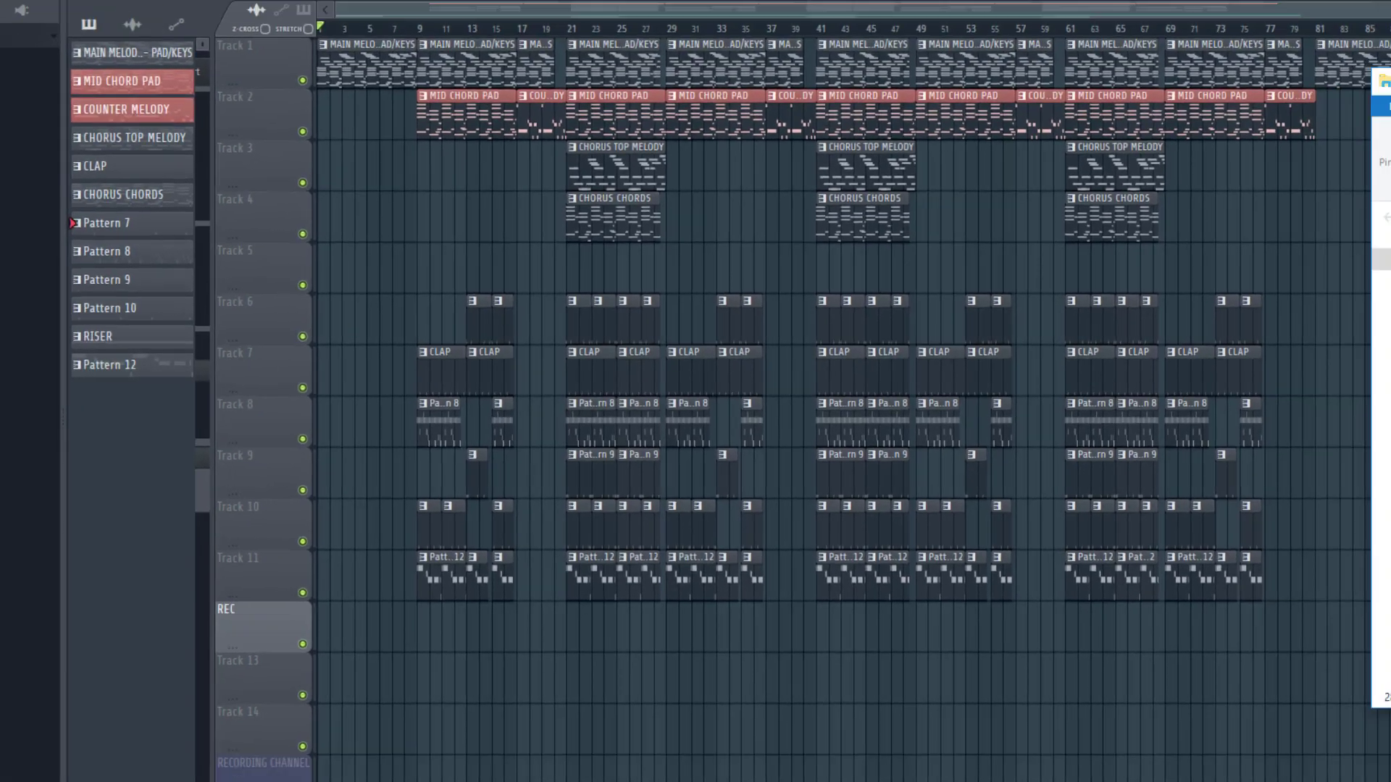
key(super+e)
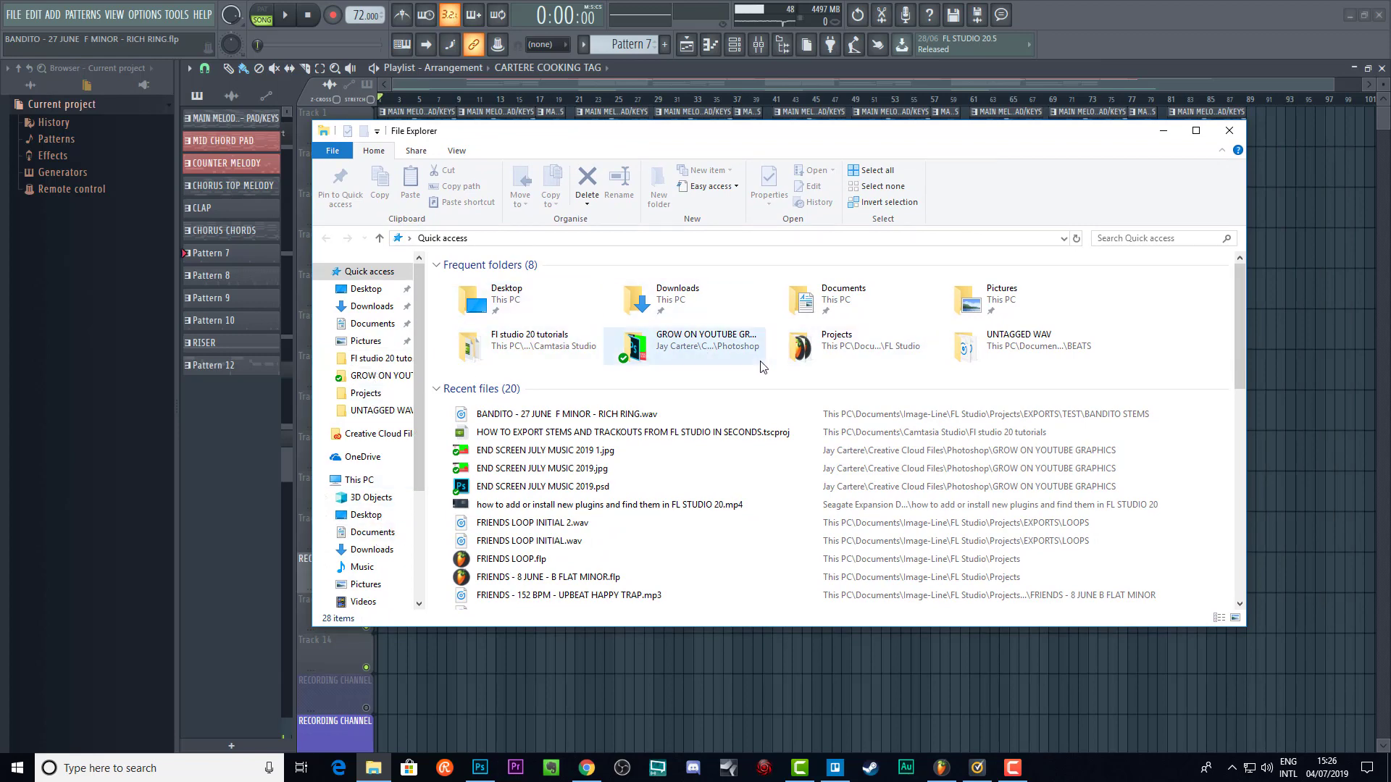
- Browse to EXPORTS > TEST > BANDITO STEMS and widen the Name column to read all 21 stems
click(1010, 360)
double_click(1010, 360)
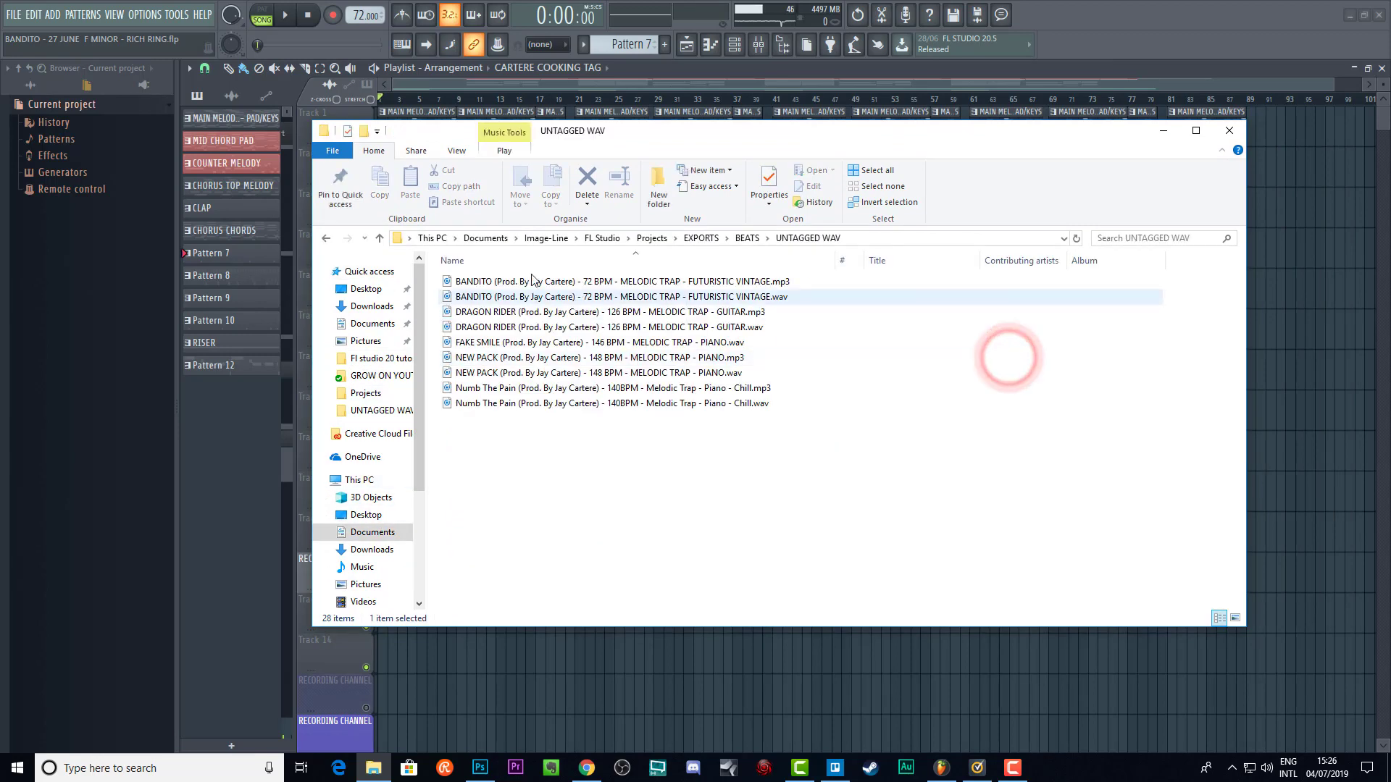
click(700, 238)
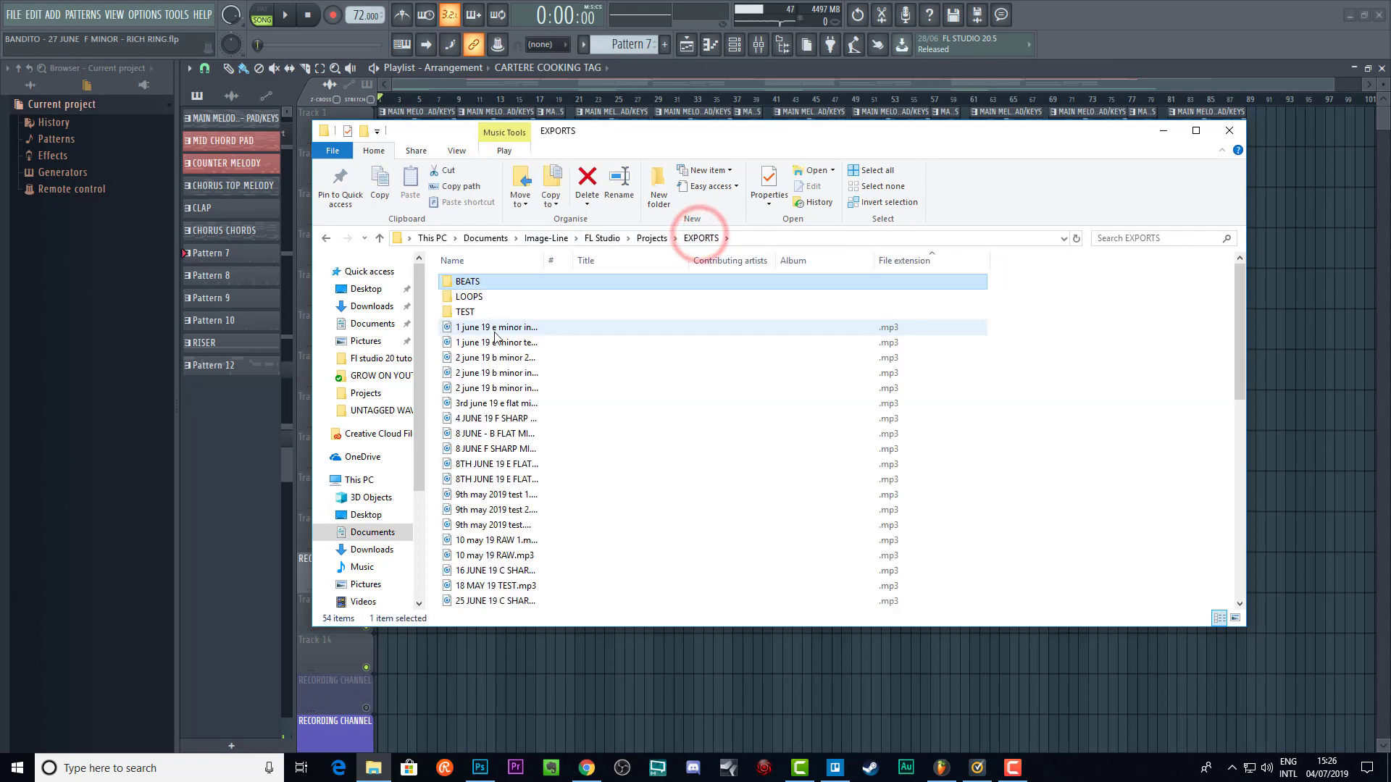
double_click(480, 317)
double_click(474, 281)
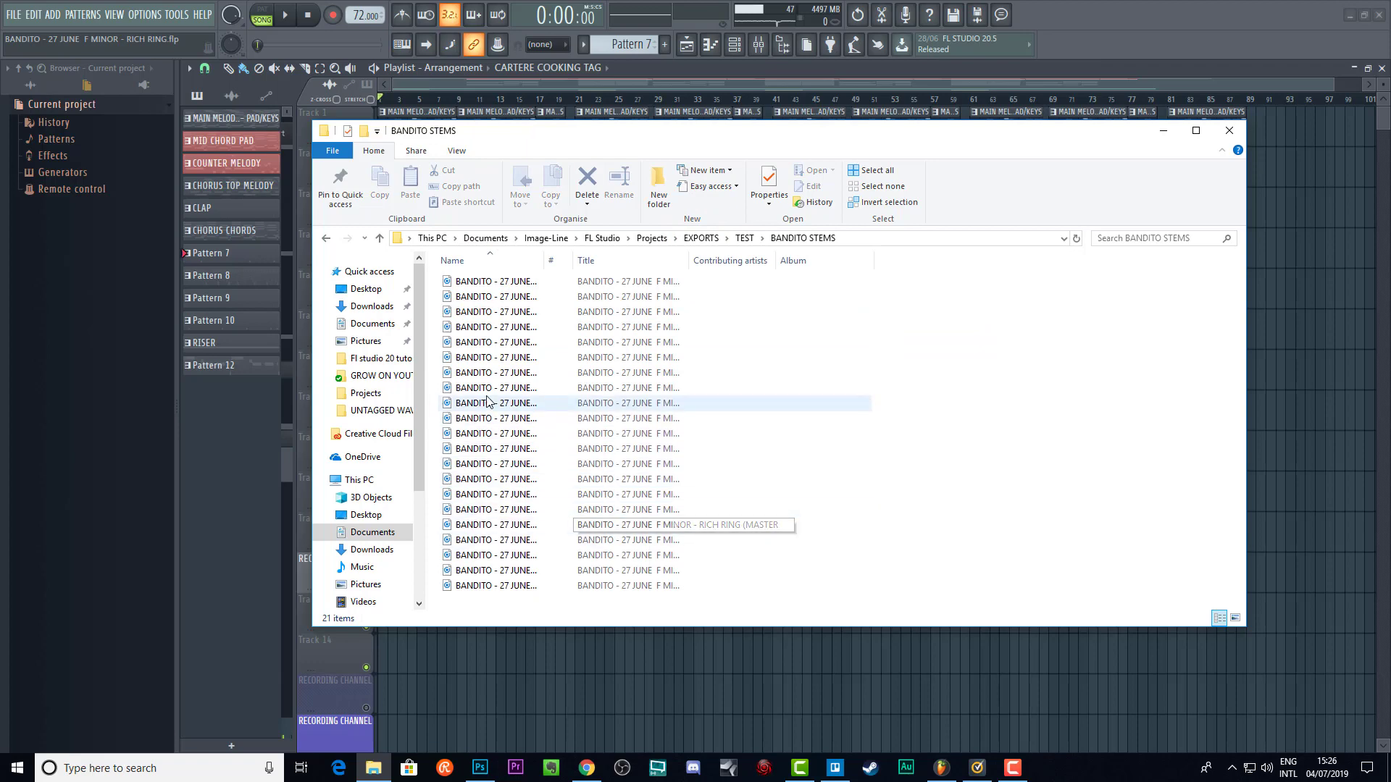
double_click(543, 262)
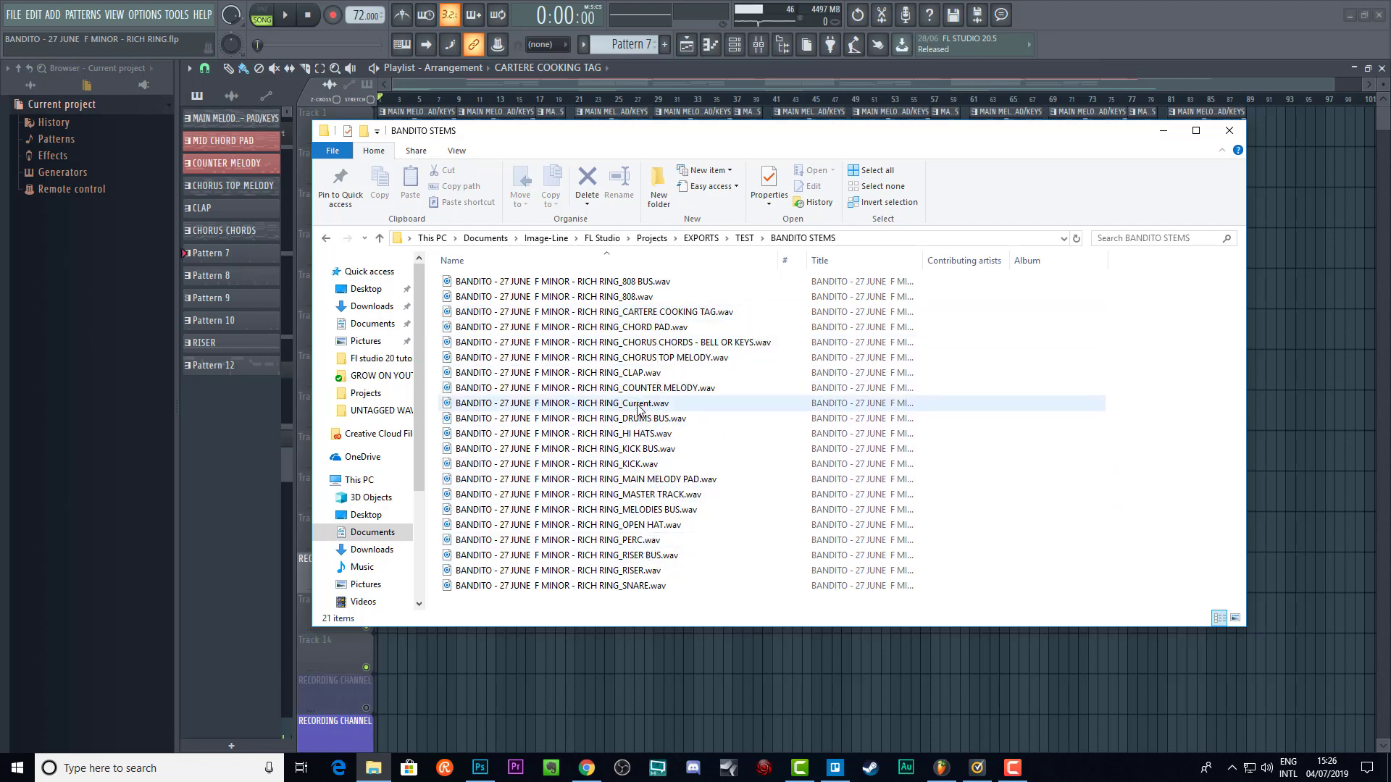
drag(717, 138, 734, 205)
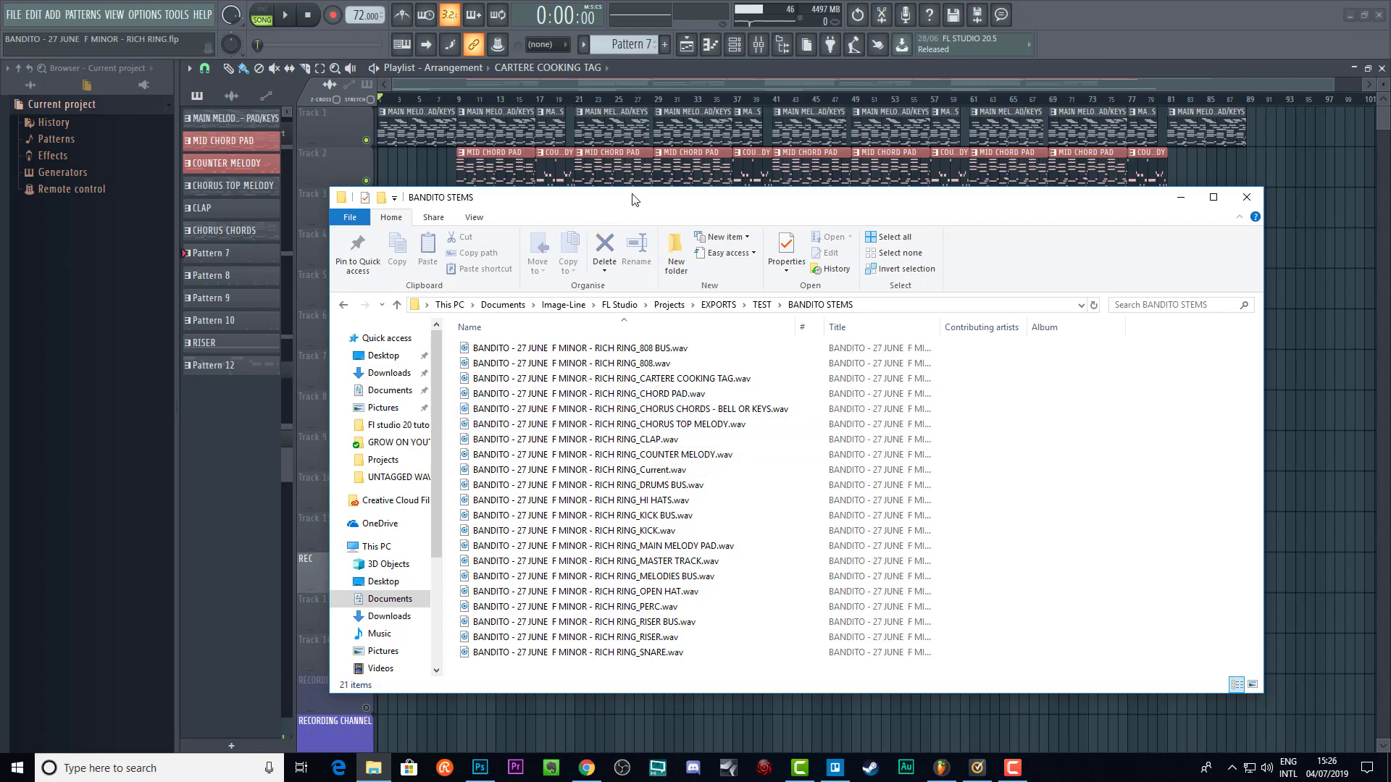
- Set the song position to bar 20, open the mixer and start playback
drag(632, 200, 669, 536)
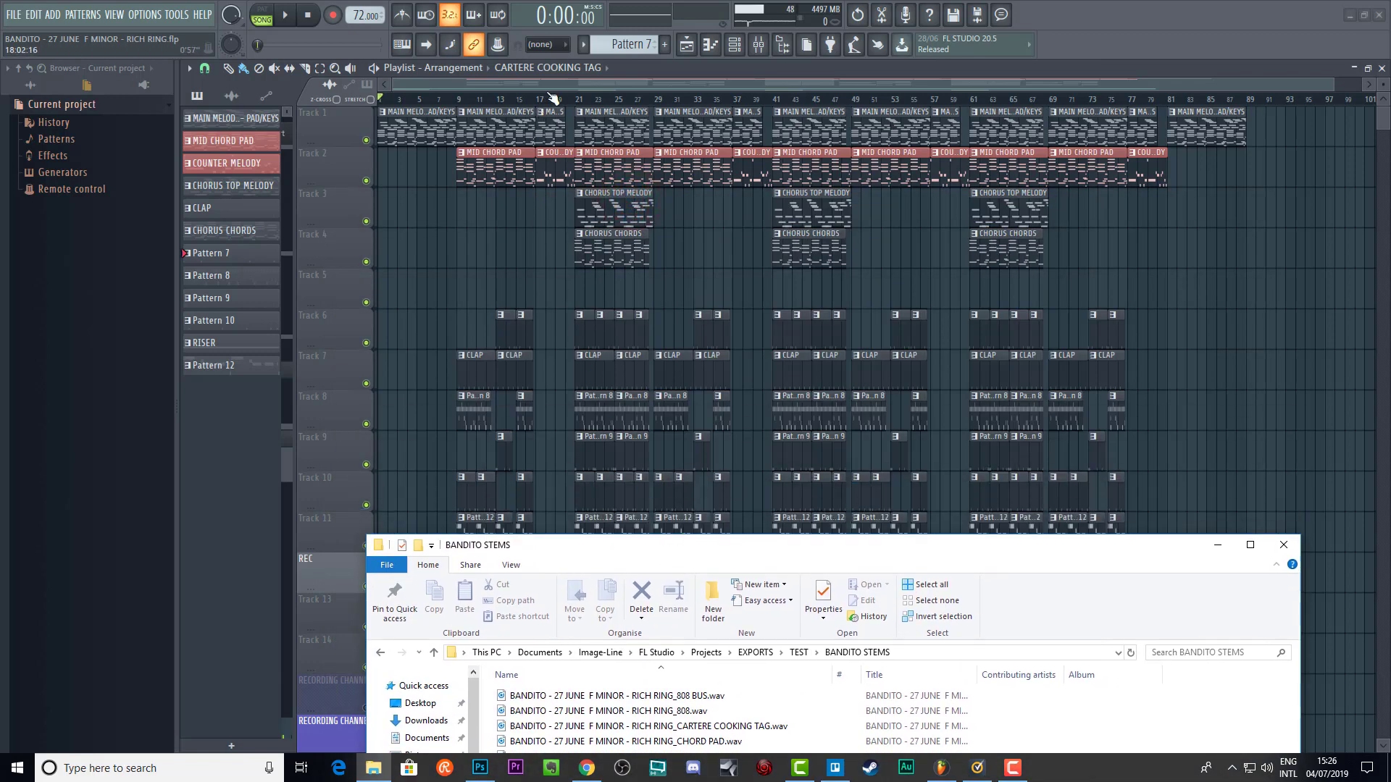
click(605, 100)
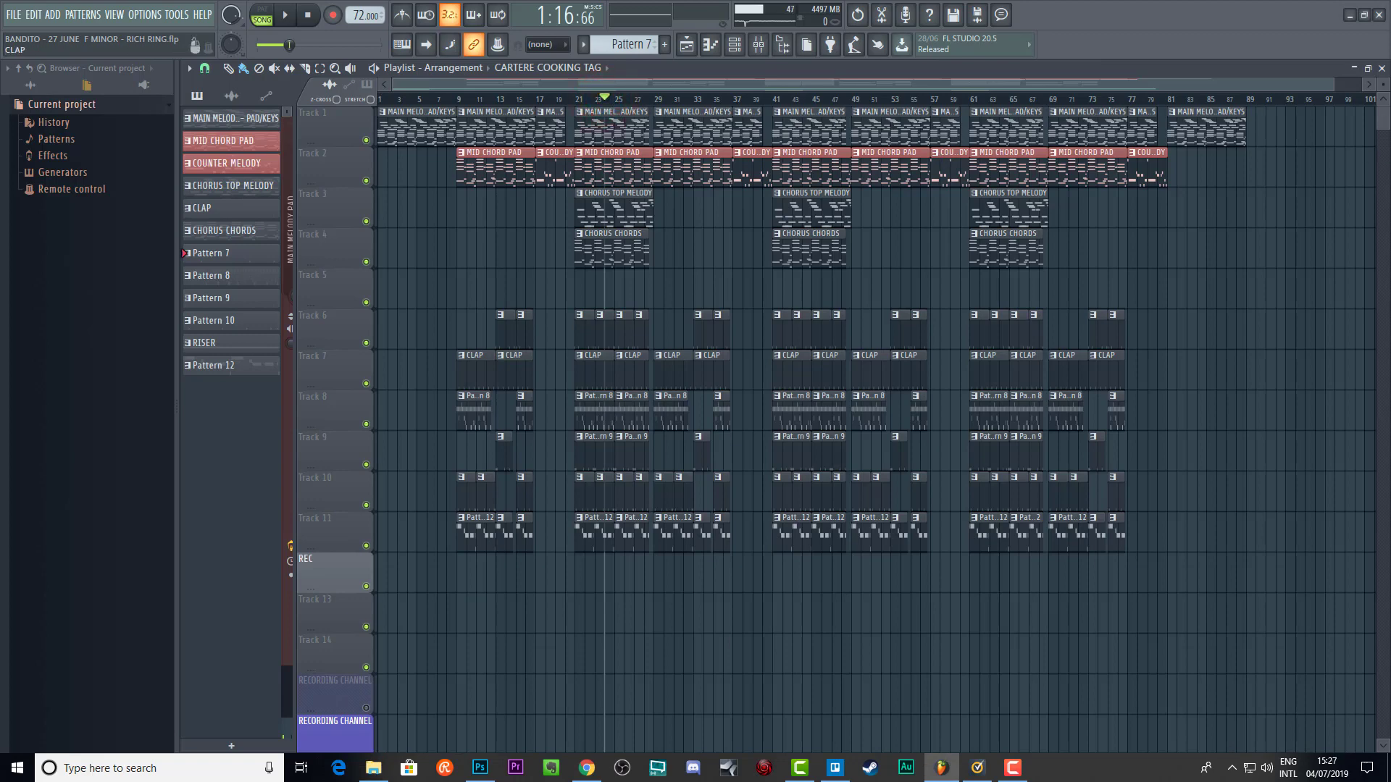
click(575, 99)
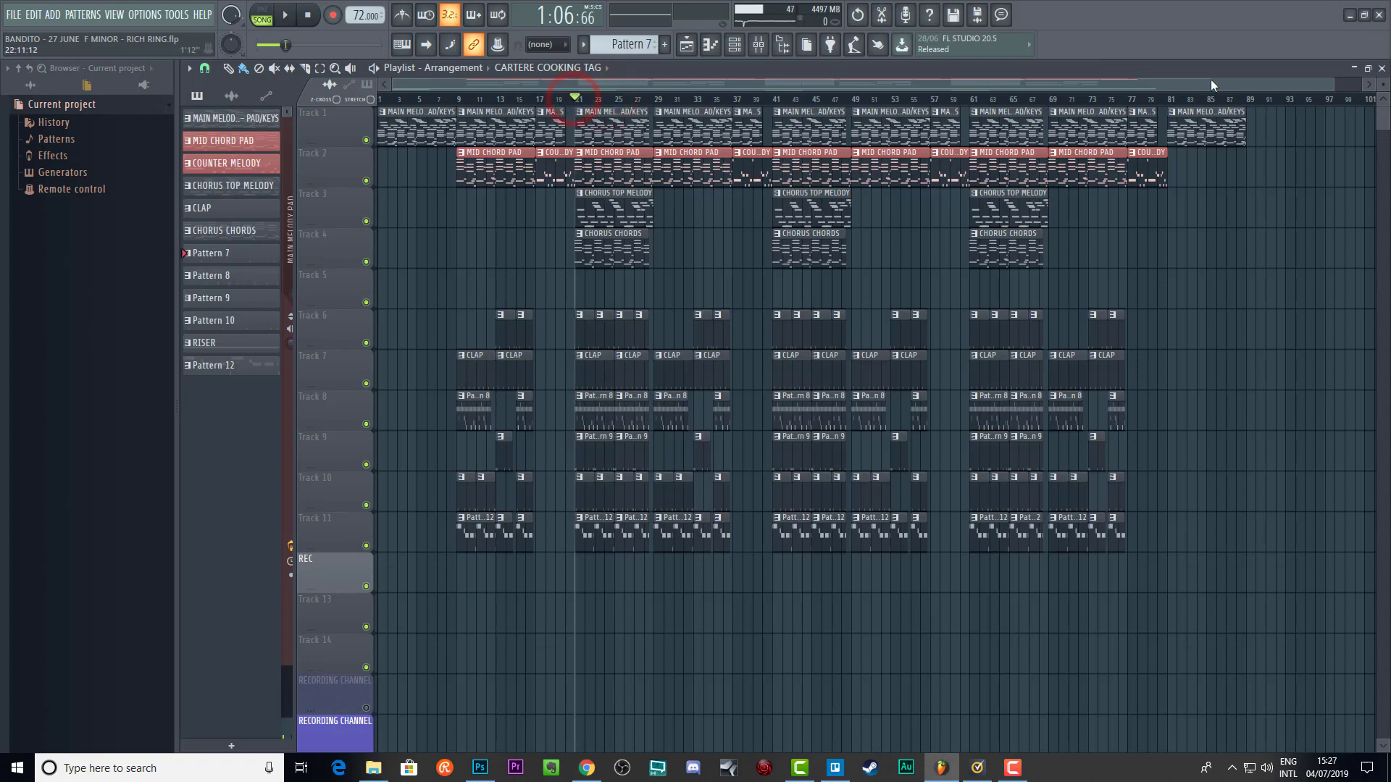
key(F9)
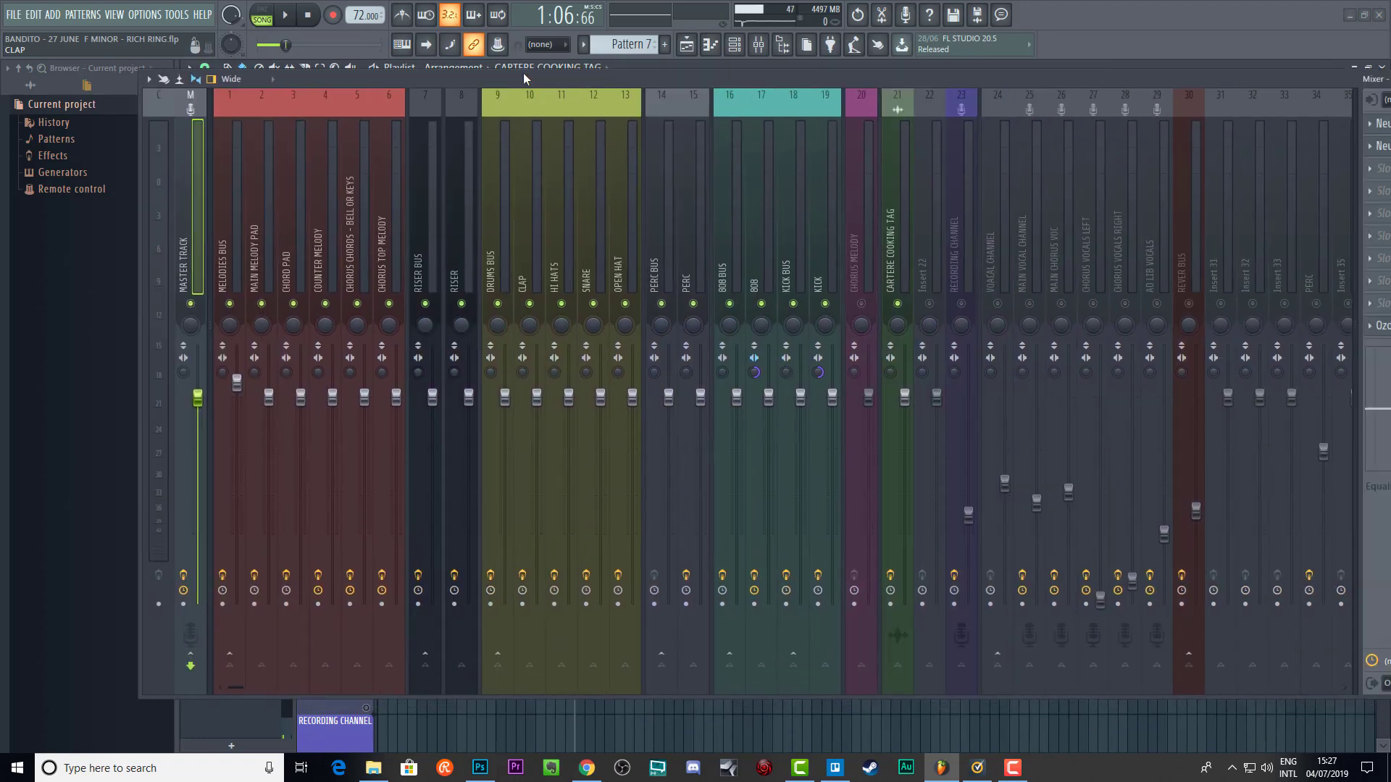
key(space)
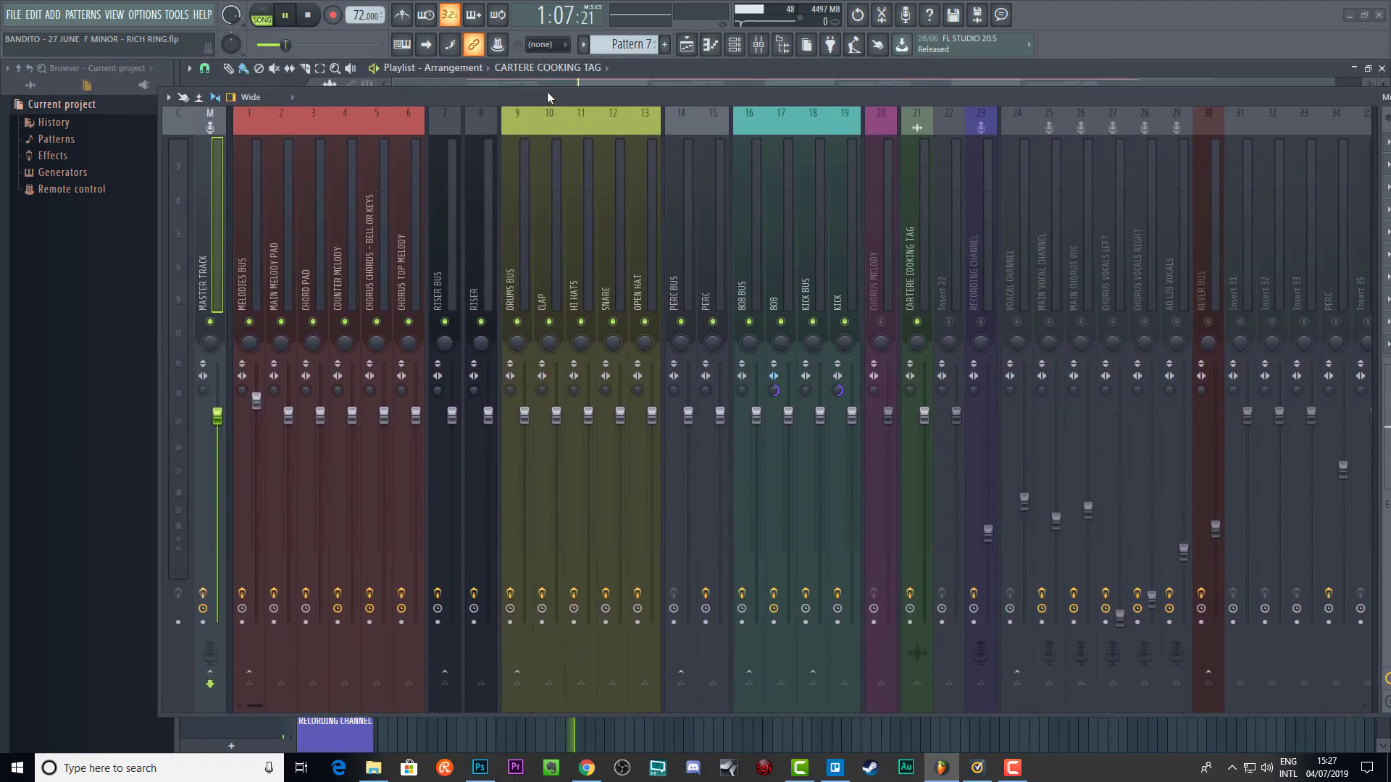
drag(585, 97, 586, 132)
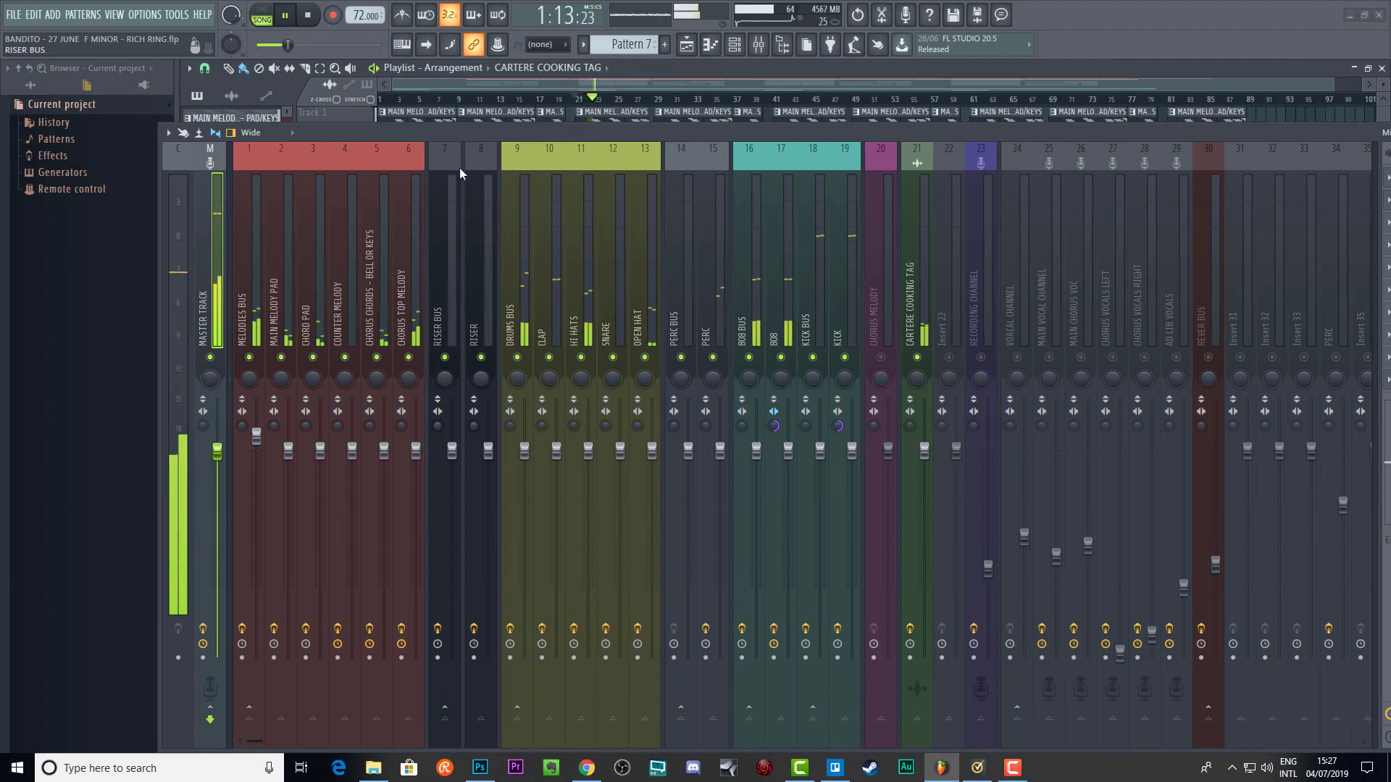
drag(469, 132, 484, 344)
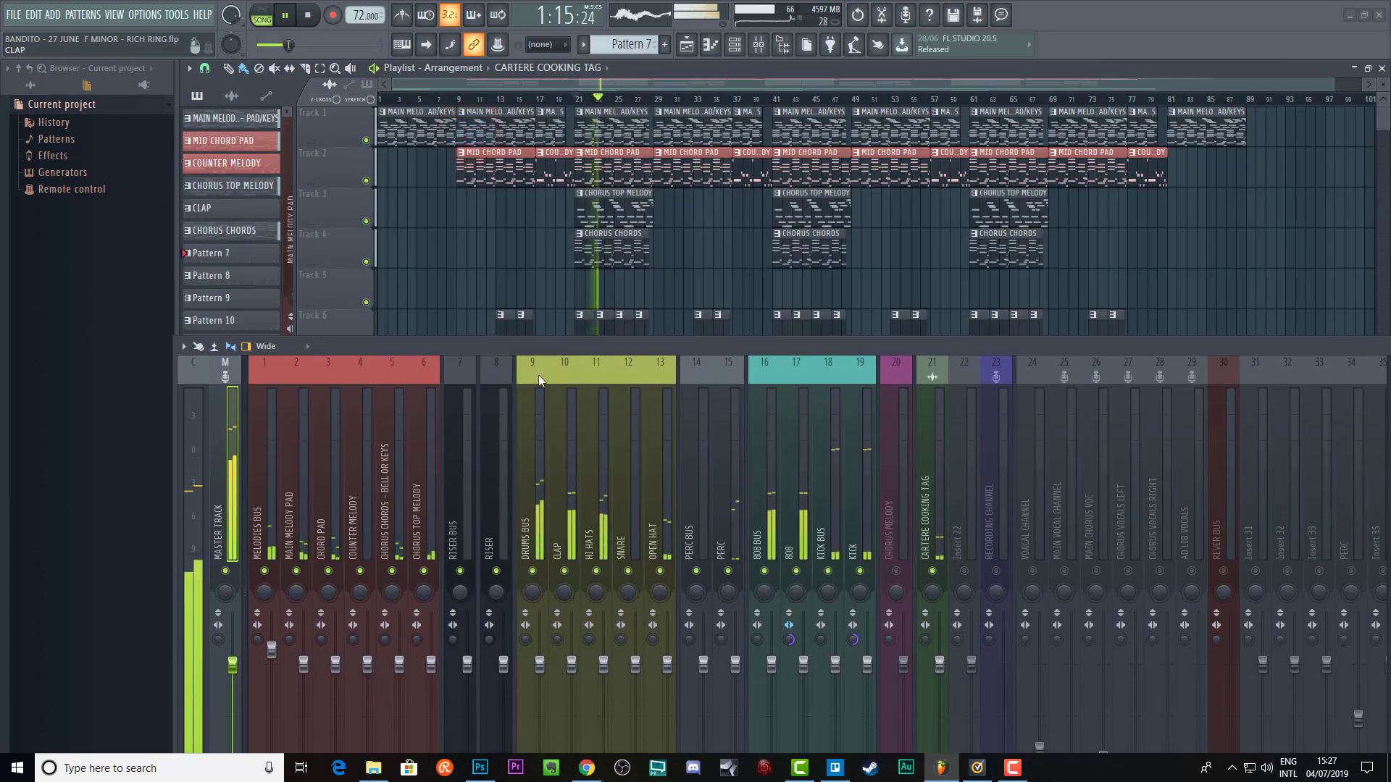
- Mute the Recording Channel track holding the tag clips, then stop playback
click(576, 346)
drag(577, 344, 1390, 322)
scroll(456, 623, down, 8)
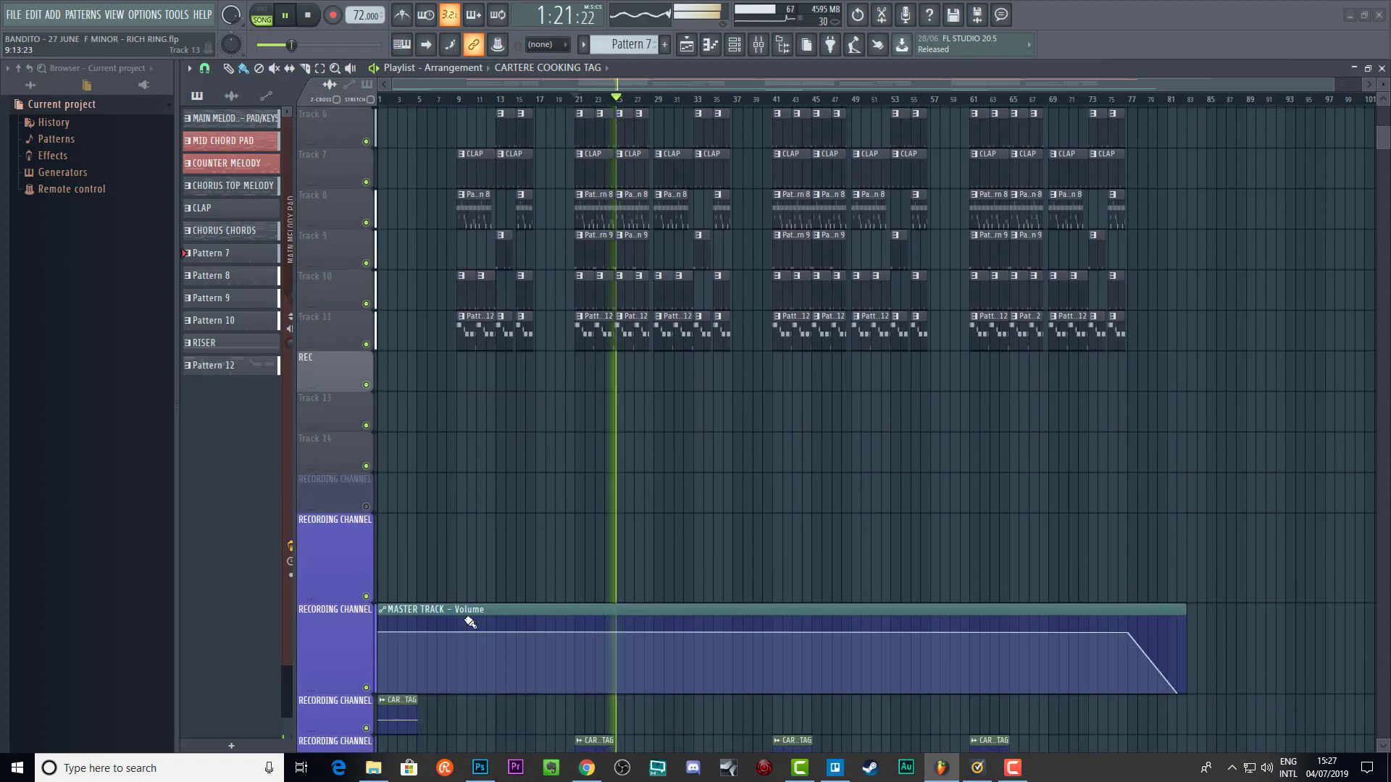
click(366, 606)
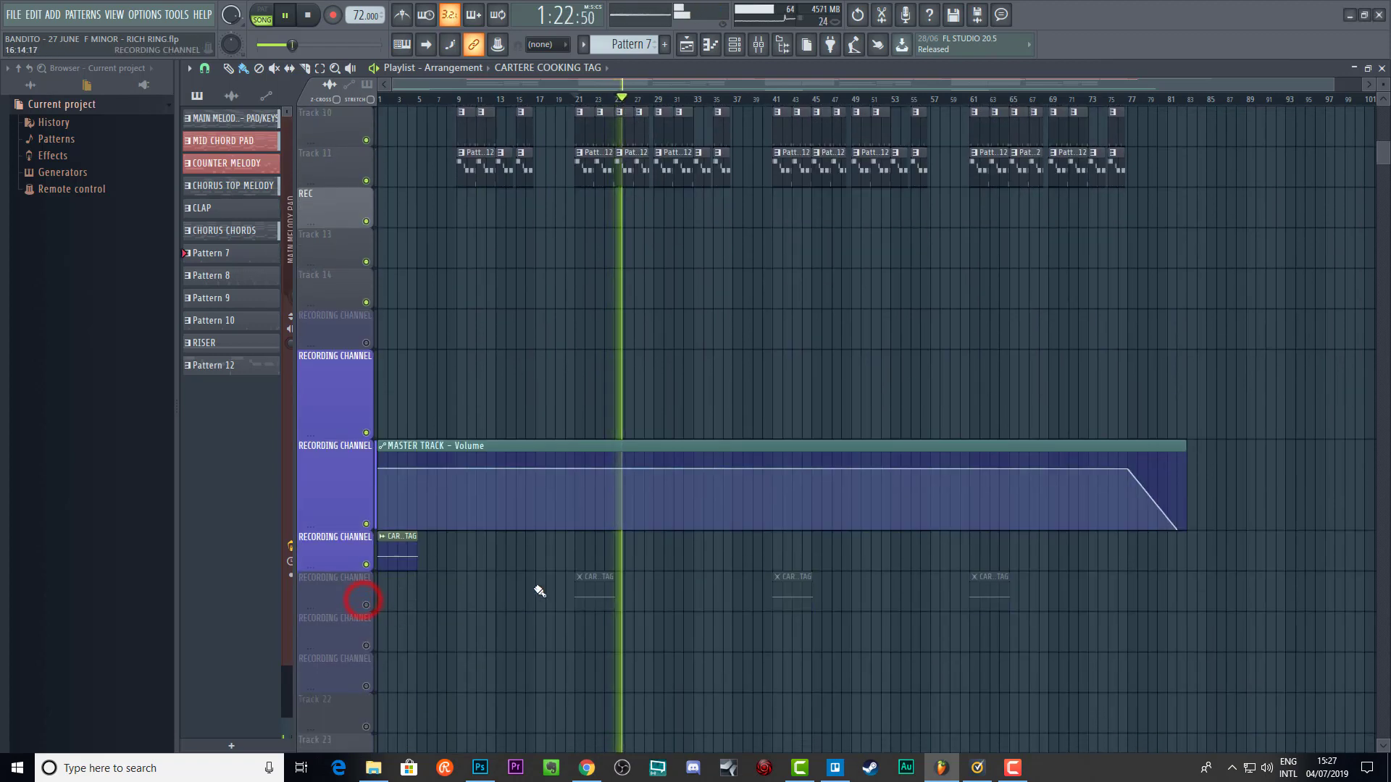
scroll(536, 589, up, 1)
scroll(536, 583, up, 8)
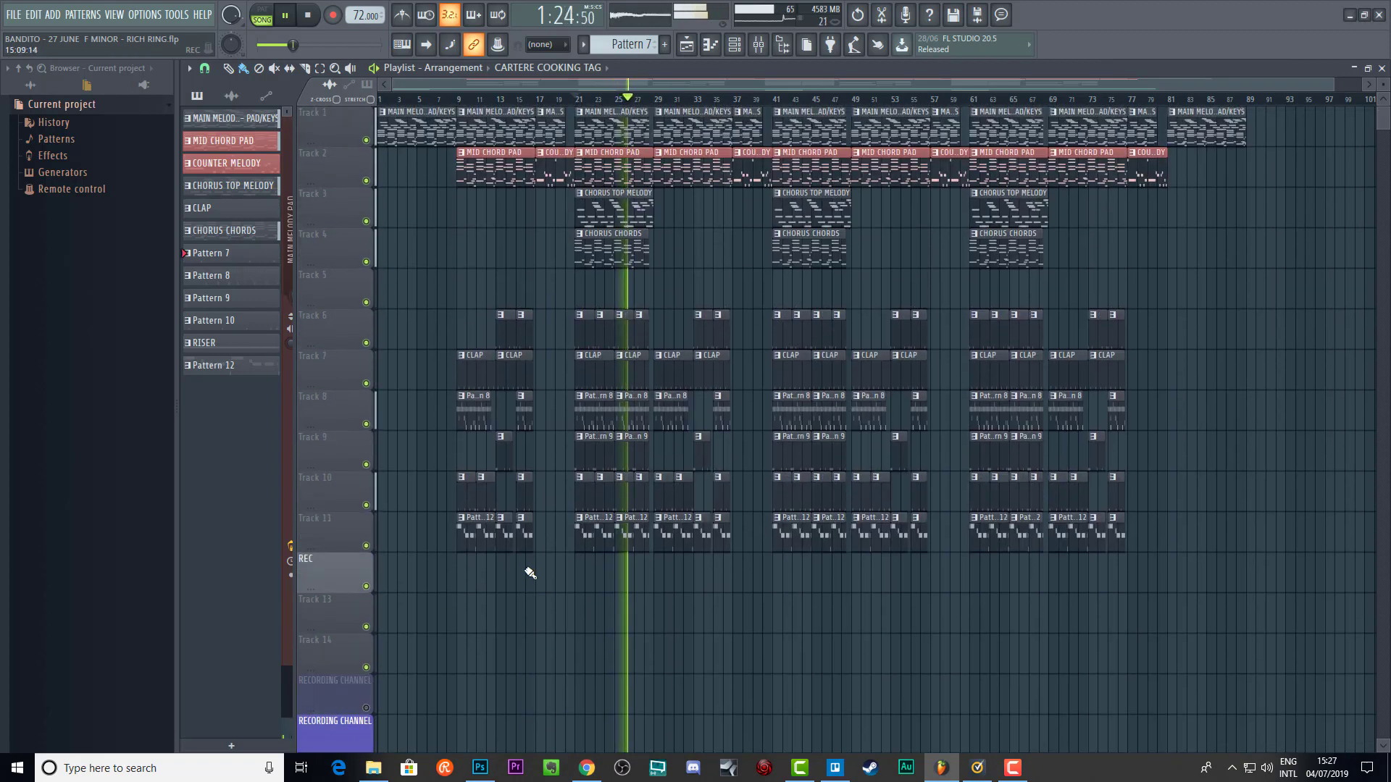
key(space)
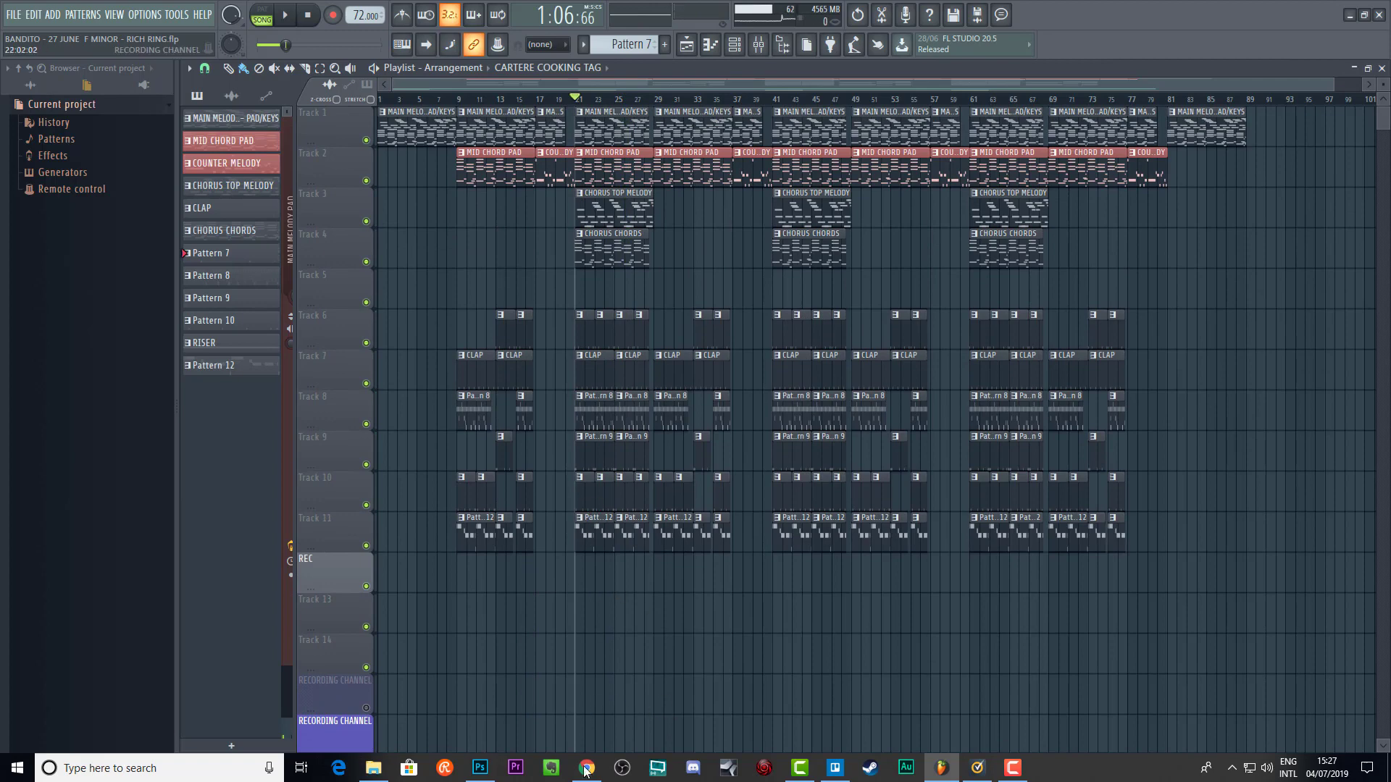
- Bring the BANDITO STEMS folder to the top of the screen and review the stem files
click(373, 768)
drag(668, 536, 589, 297)
drag(589, 229, 580, 134)
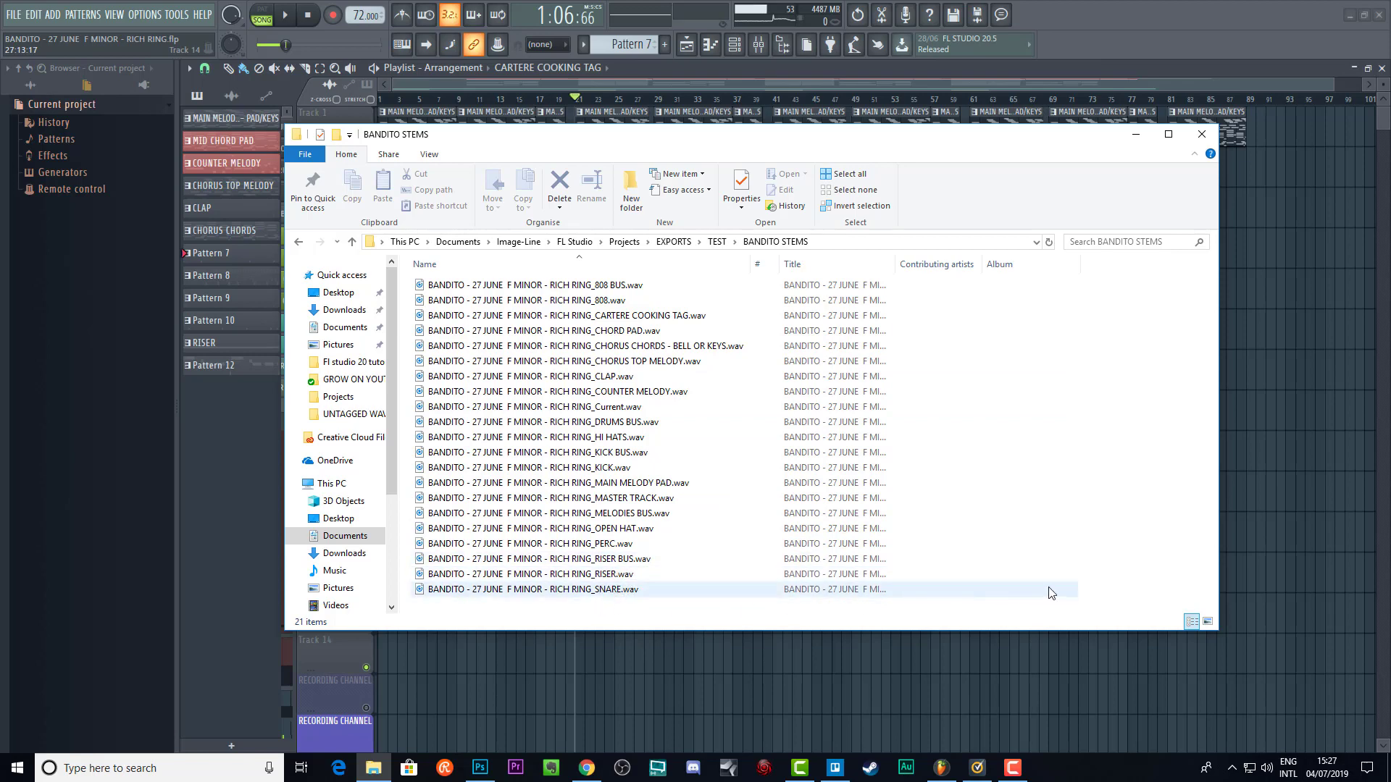
drag(1096, 584, 500, 306)
click(613, 515)
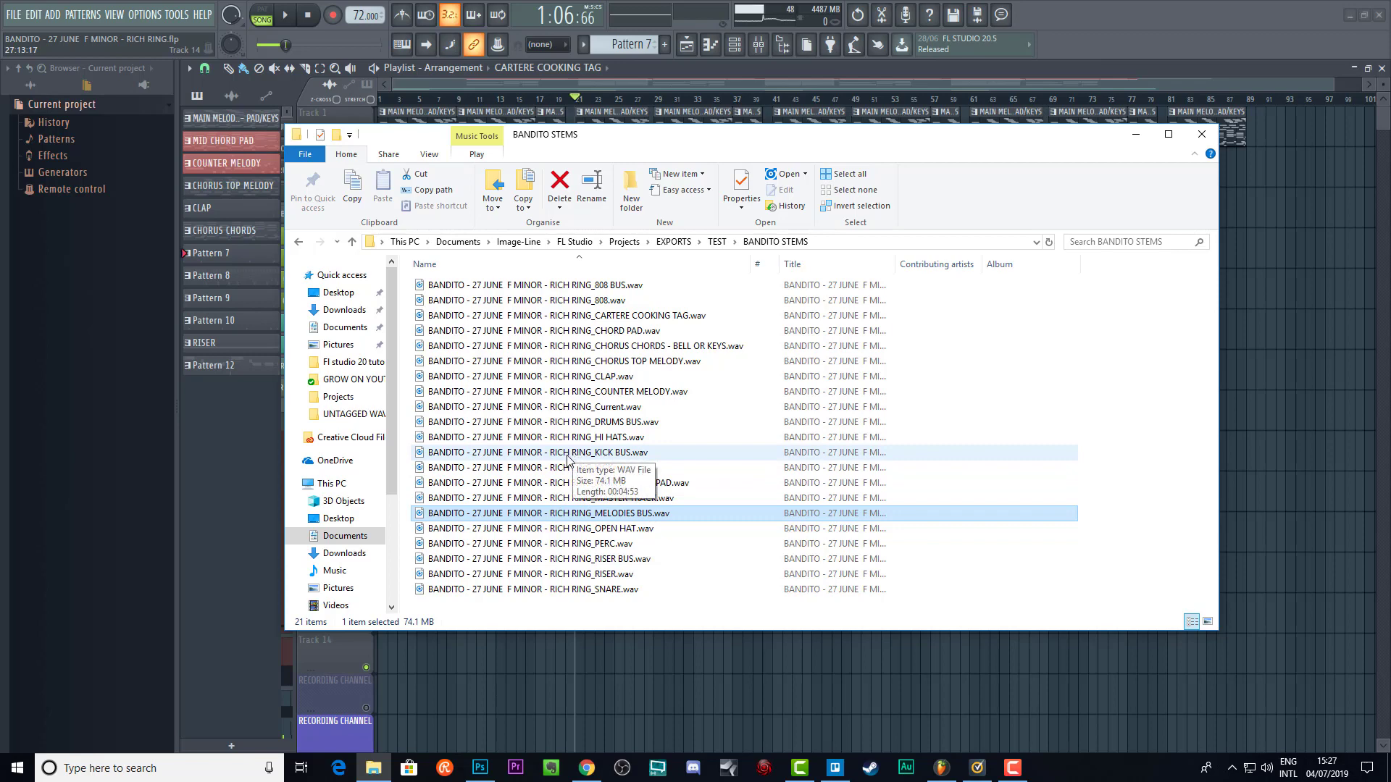
- Delete the unused _Current.wav stem, then select the remaining 20 stems
click(577, 408)
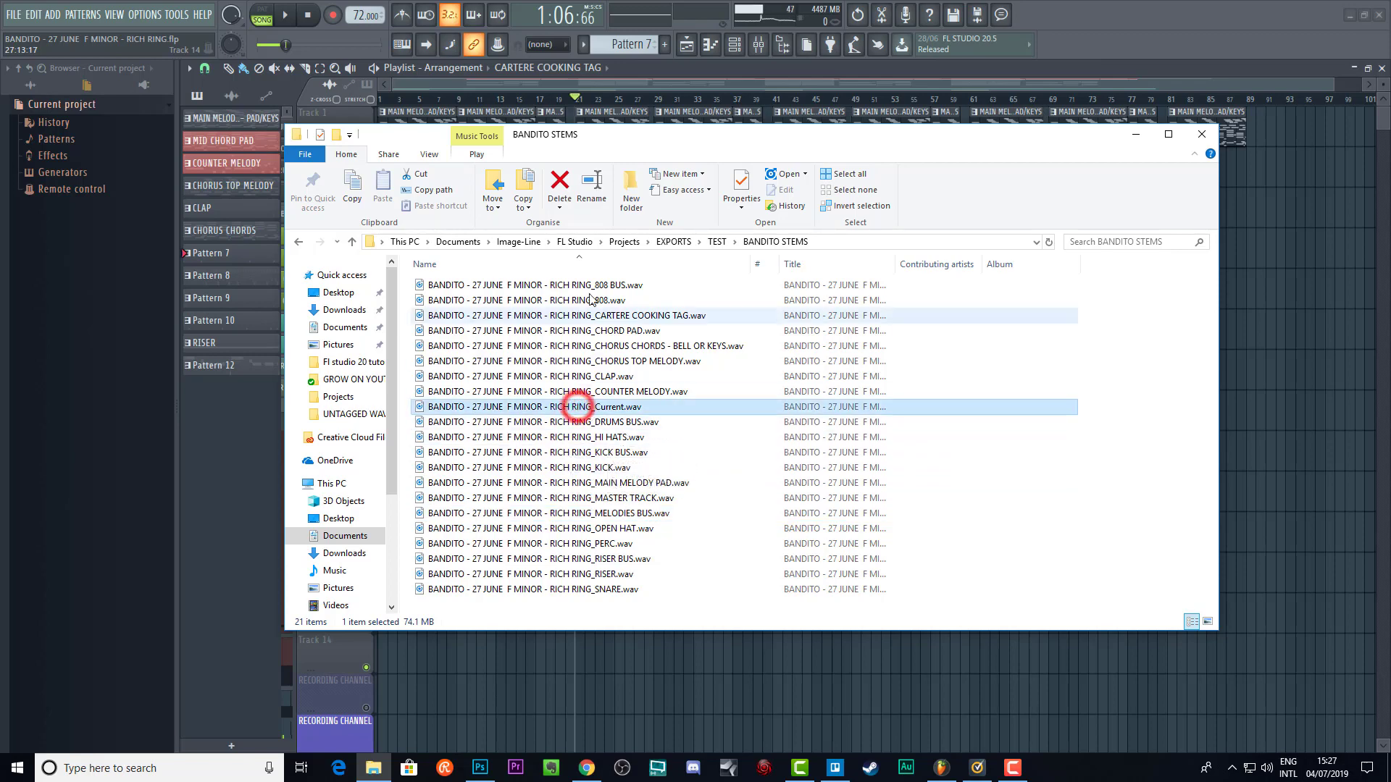
click(558, 185)
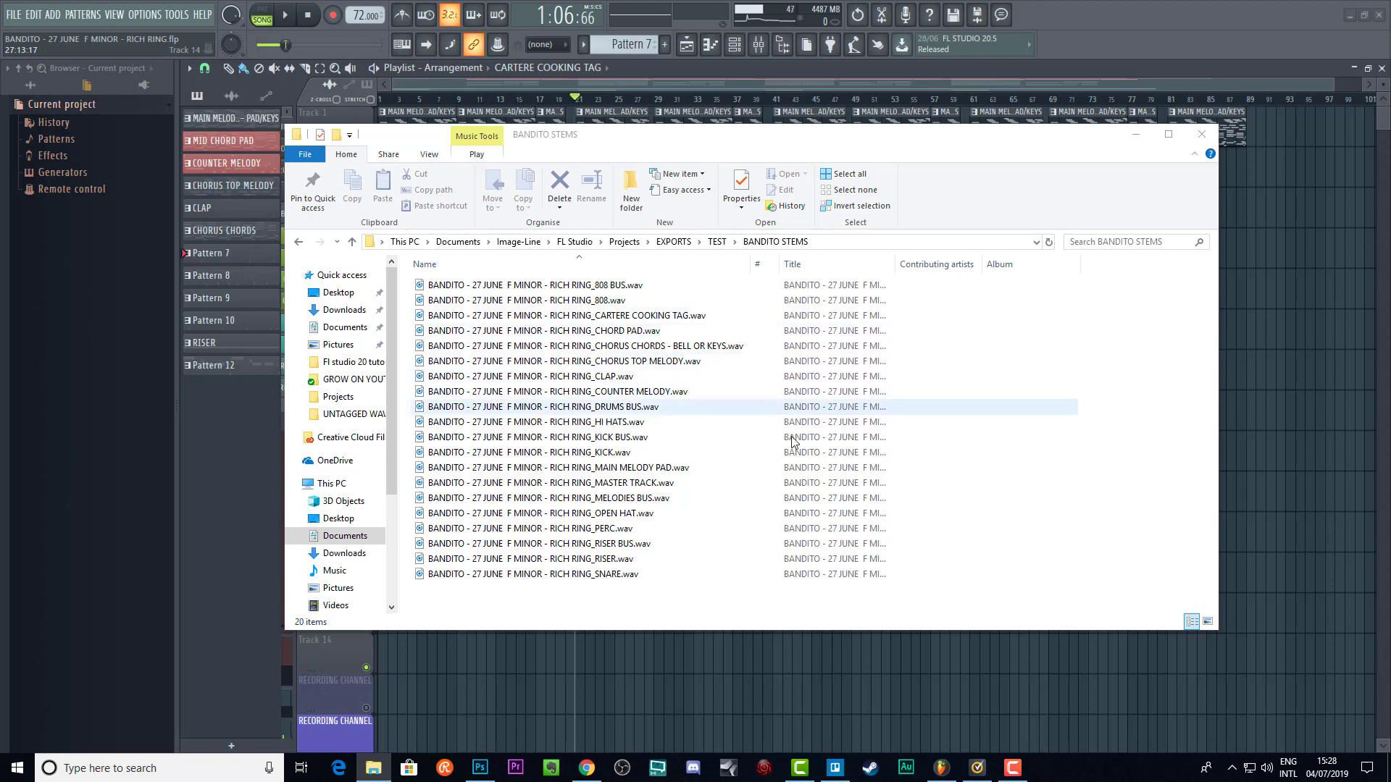
drag(729, 600, 439, 284)
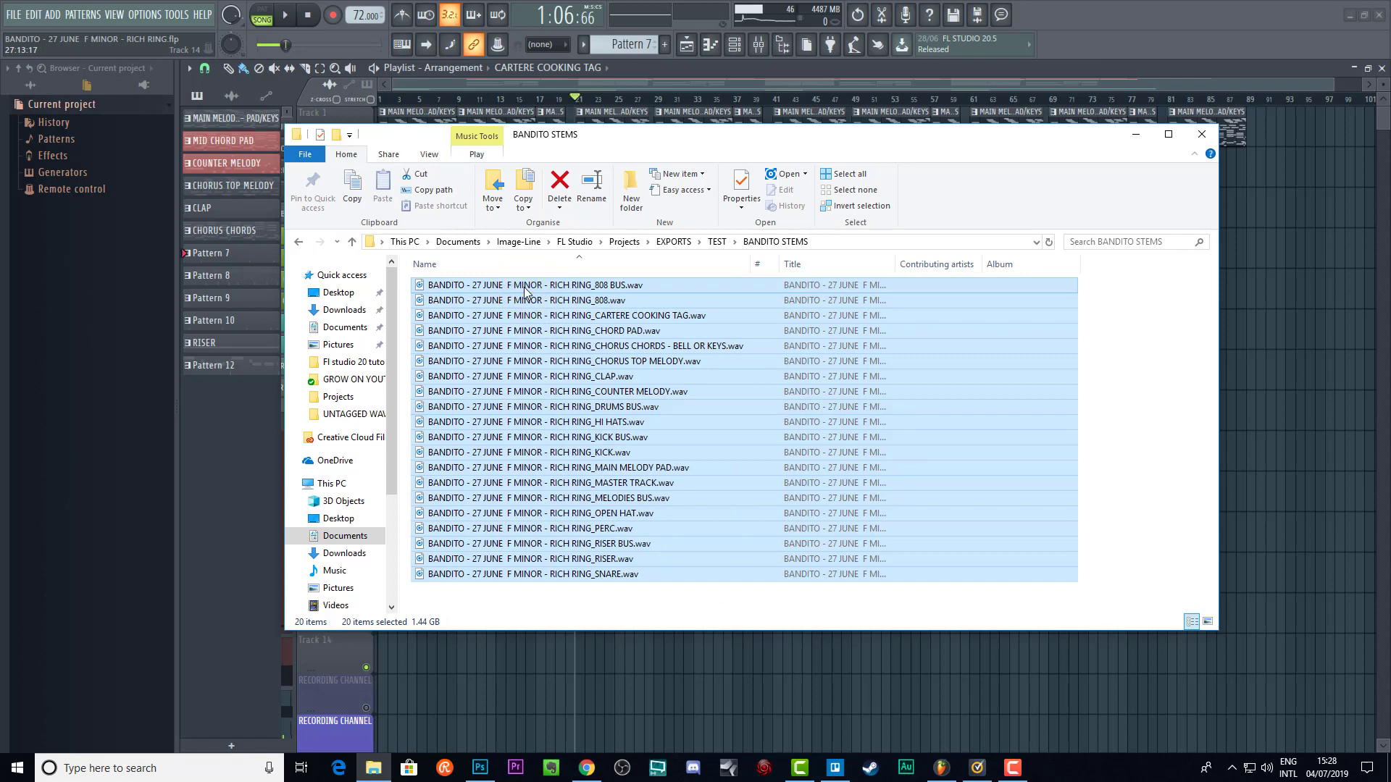
- Compress the 20 selected stems into a zipped folder via Send to > Compressed (zipped) folder
right_click(524, 291)
mouse_move(606, 484)
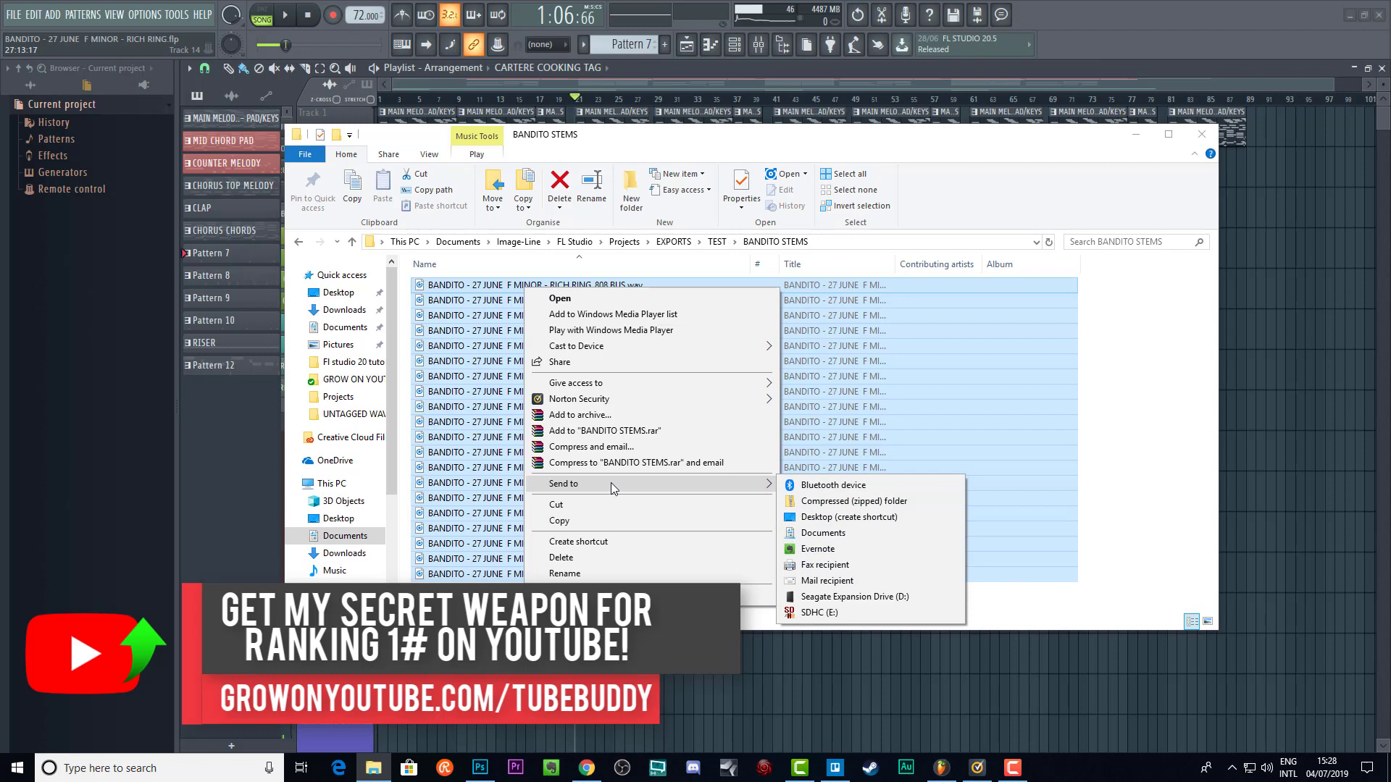
click(839, 501)
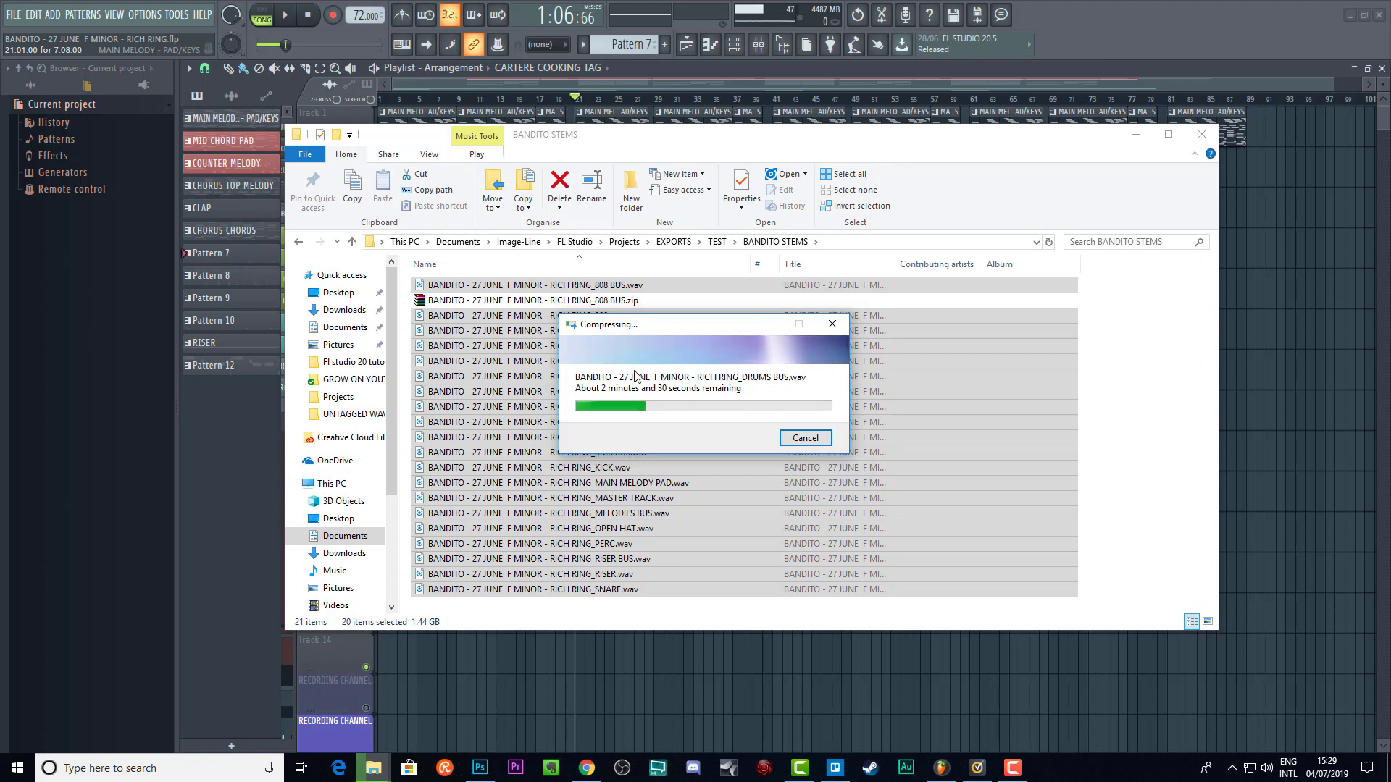
drag(666, 331, 816, 341)
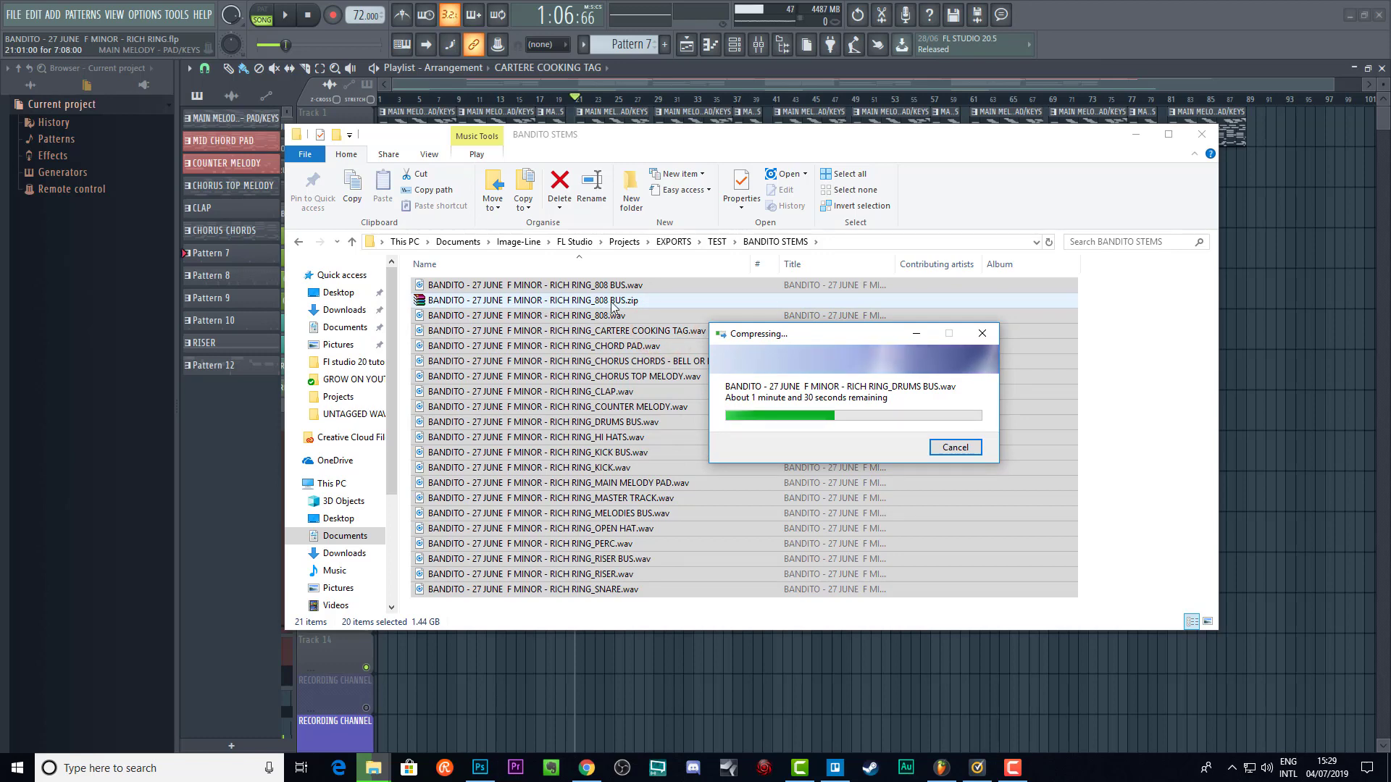
click(554, 302)
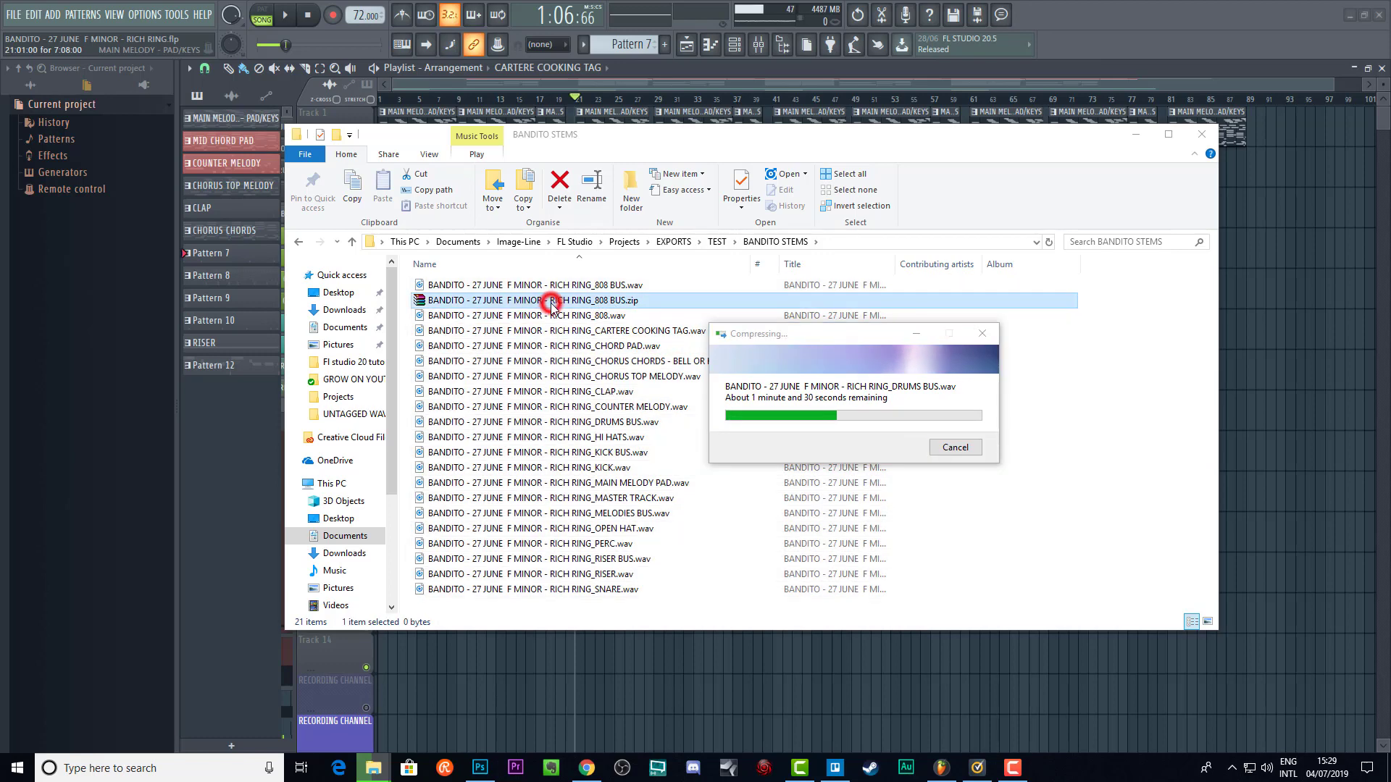
click(579, 302)
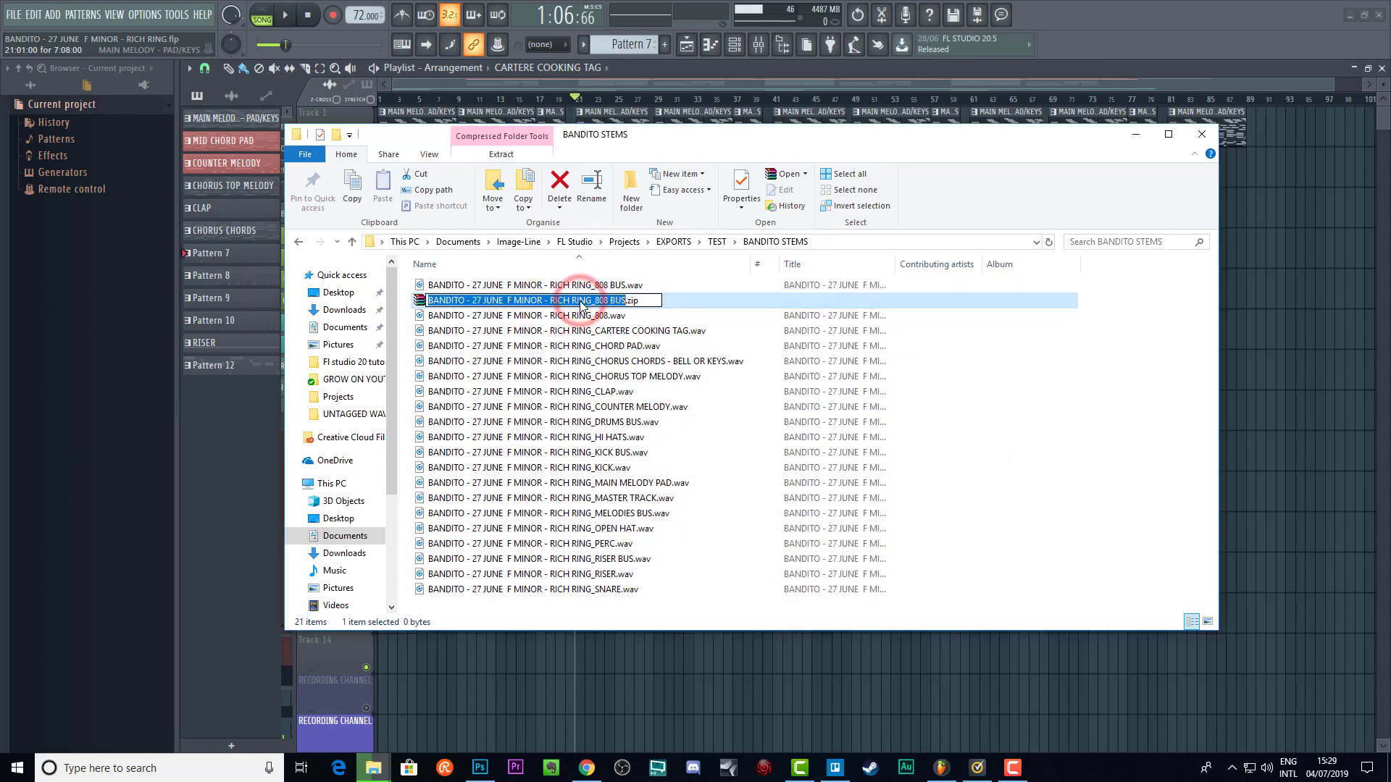
click(623, 301)
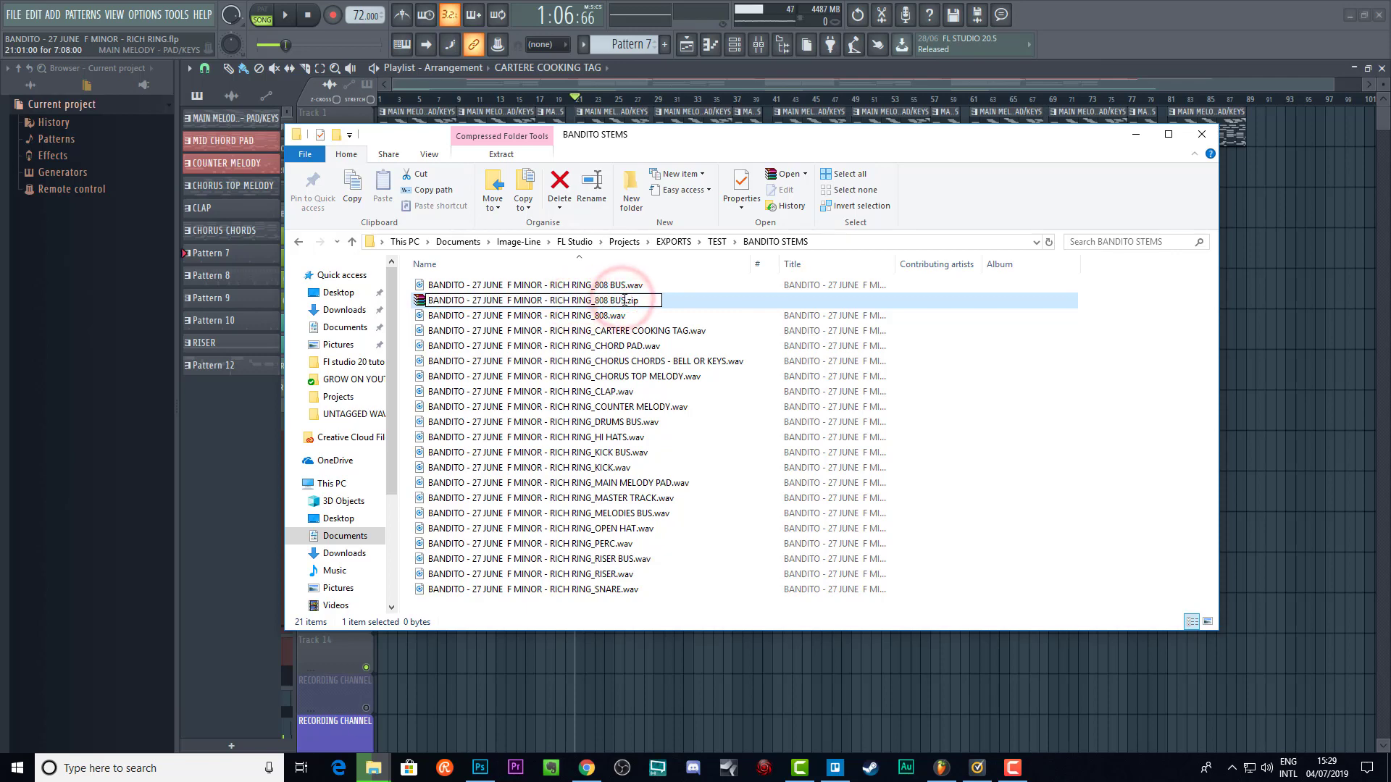
drag(624, 300, 481, 307)
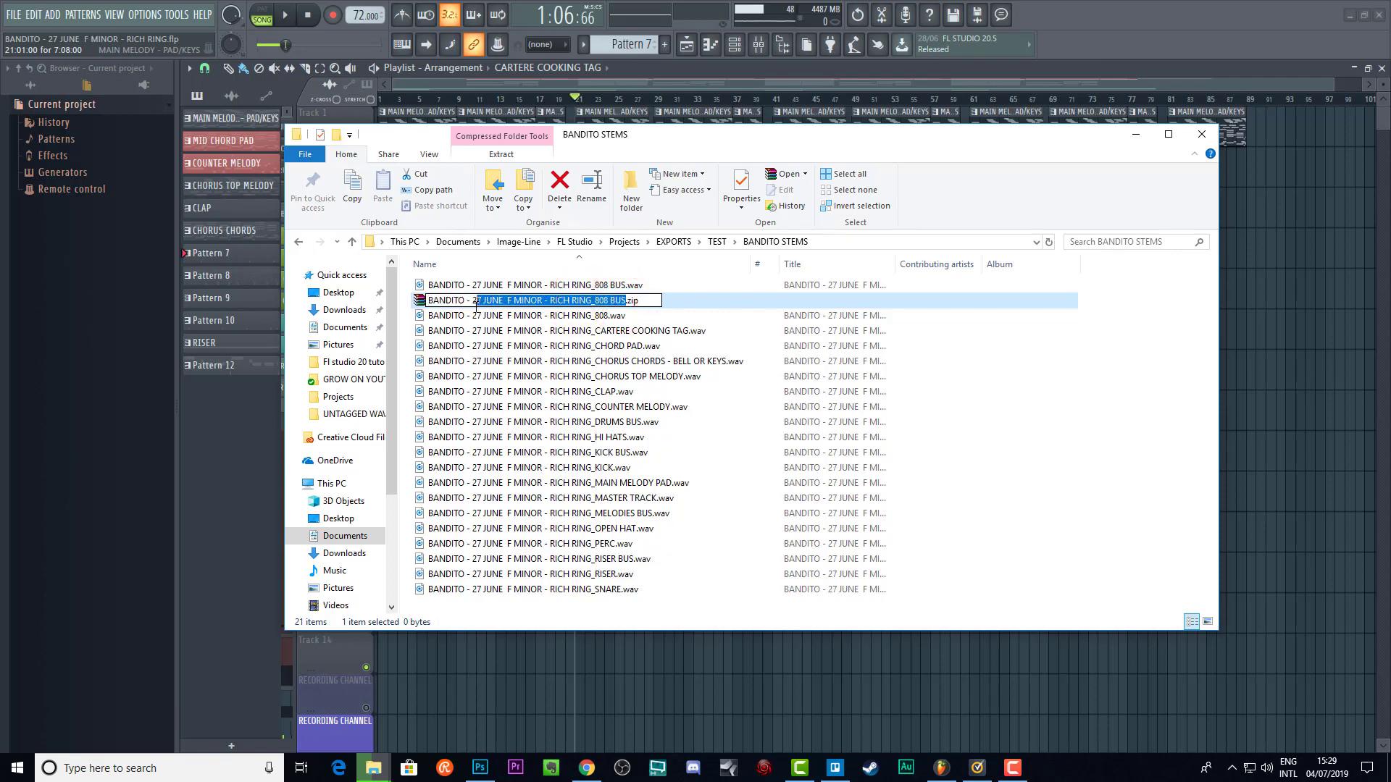
text(STEMS)
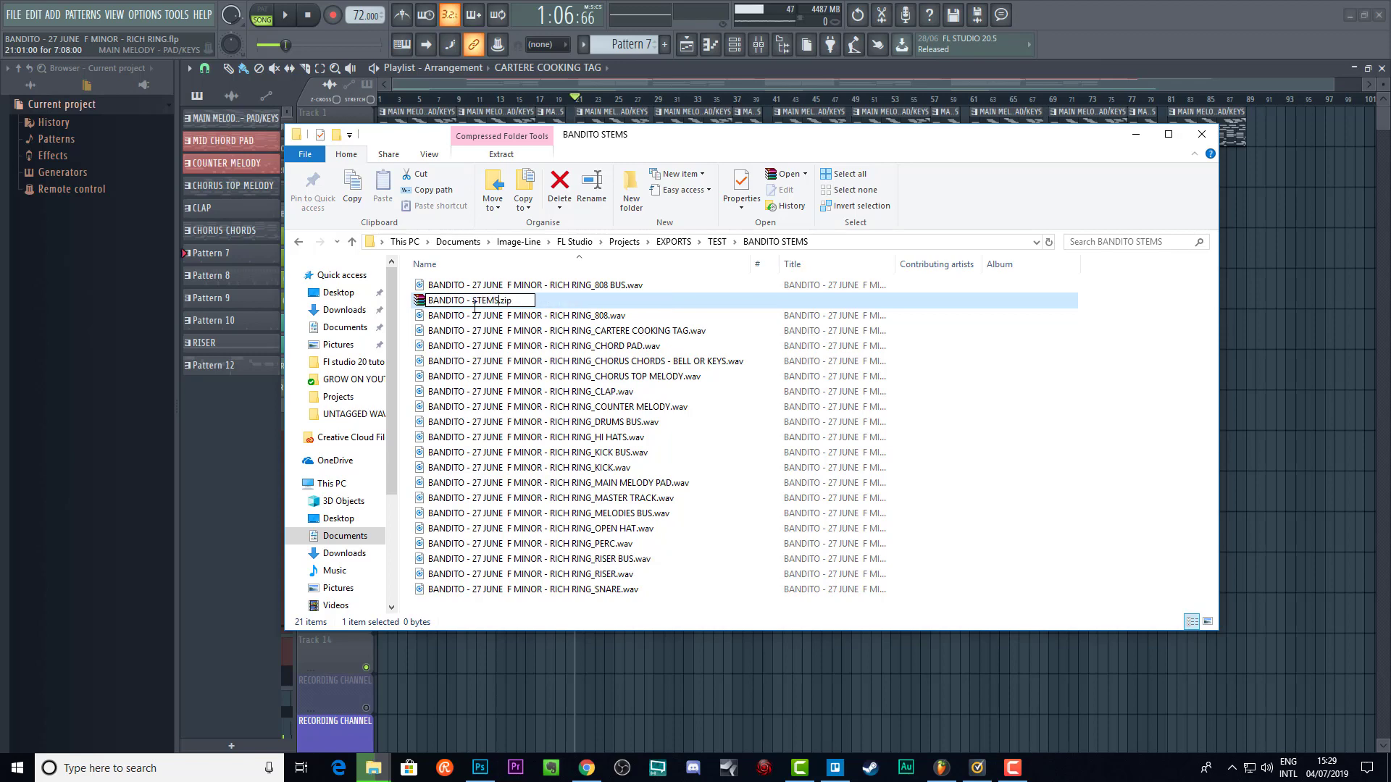
key(Return)
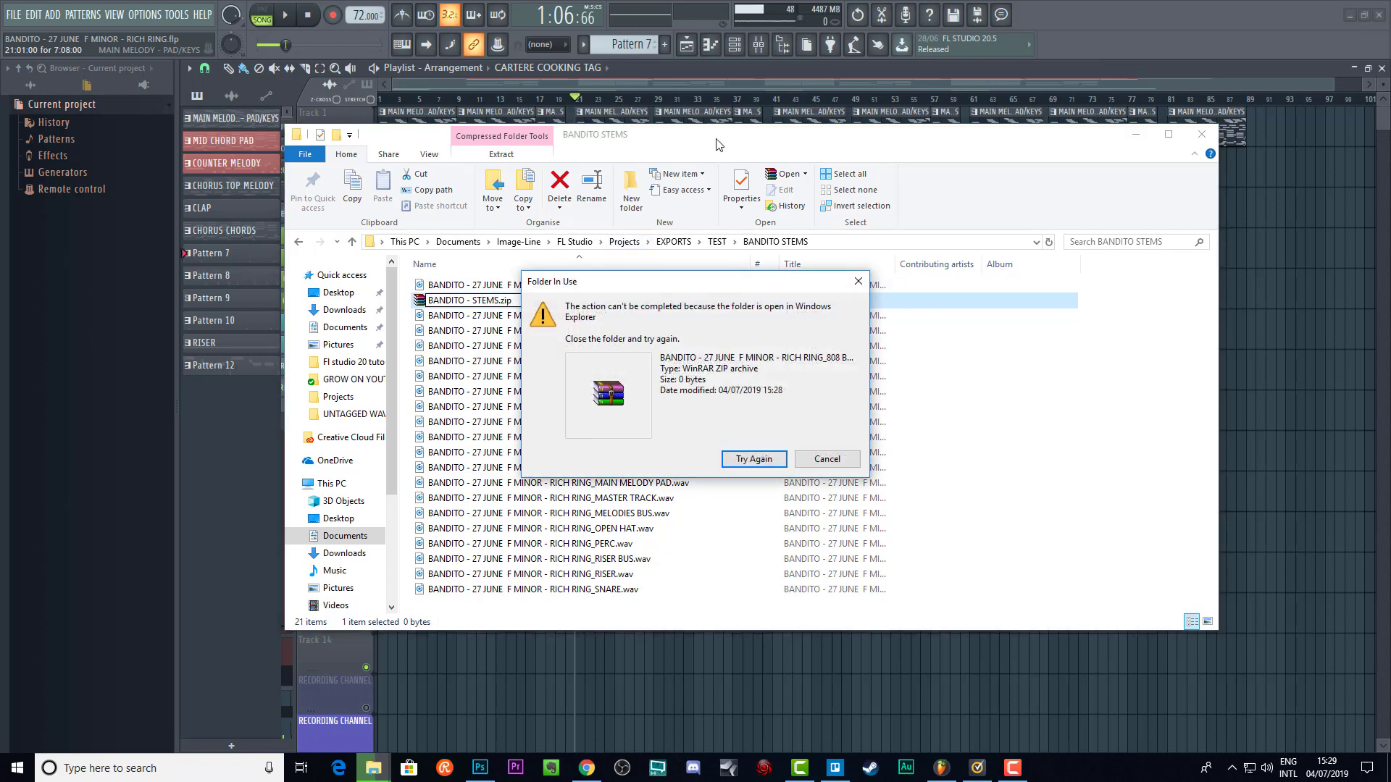
click(827, 461)
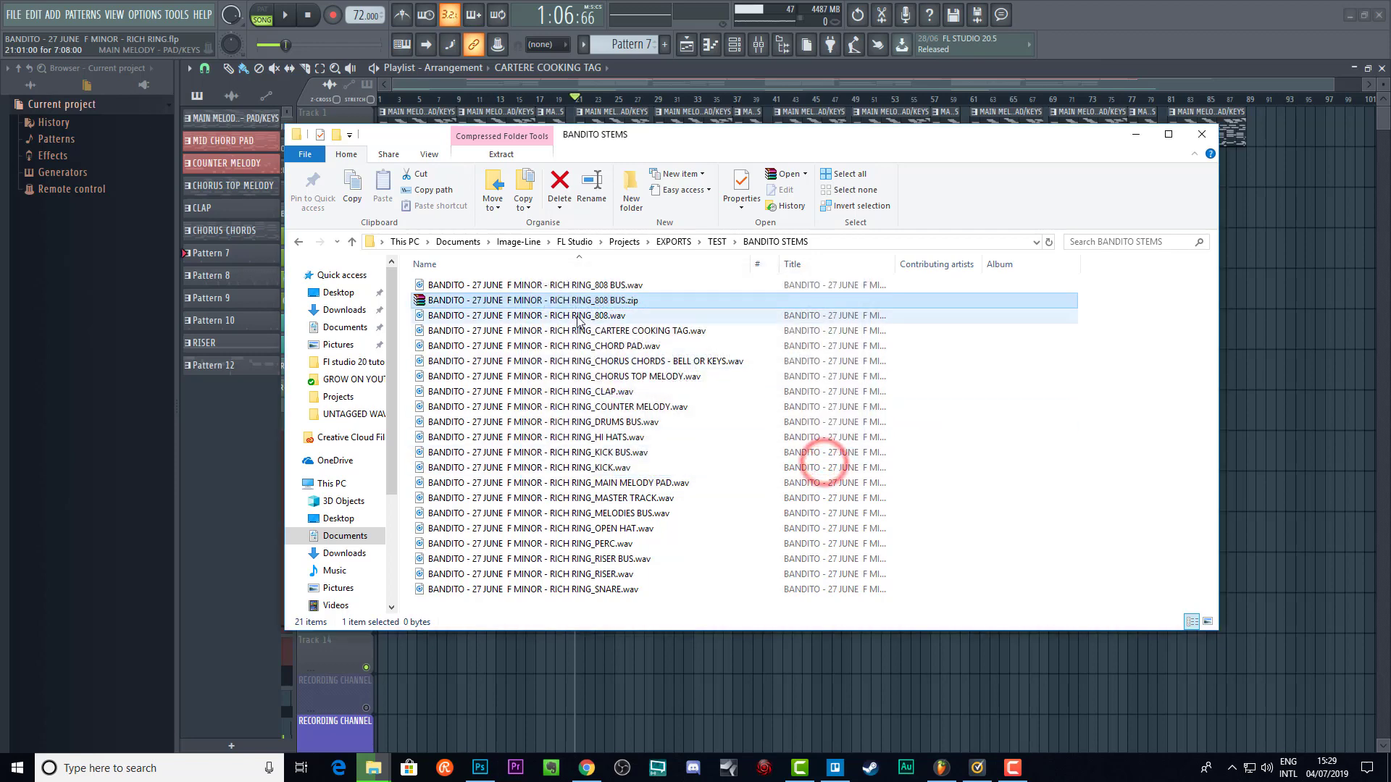
drag(699, 133, 723, 272)
drag(759, 491, 671, 159)
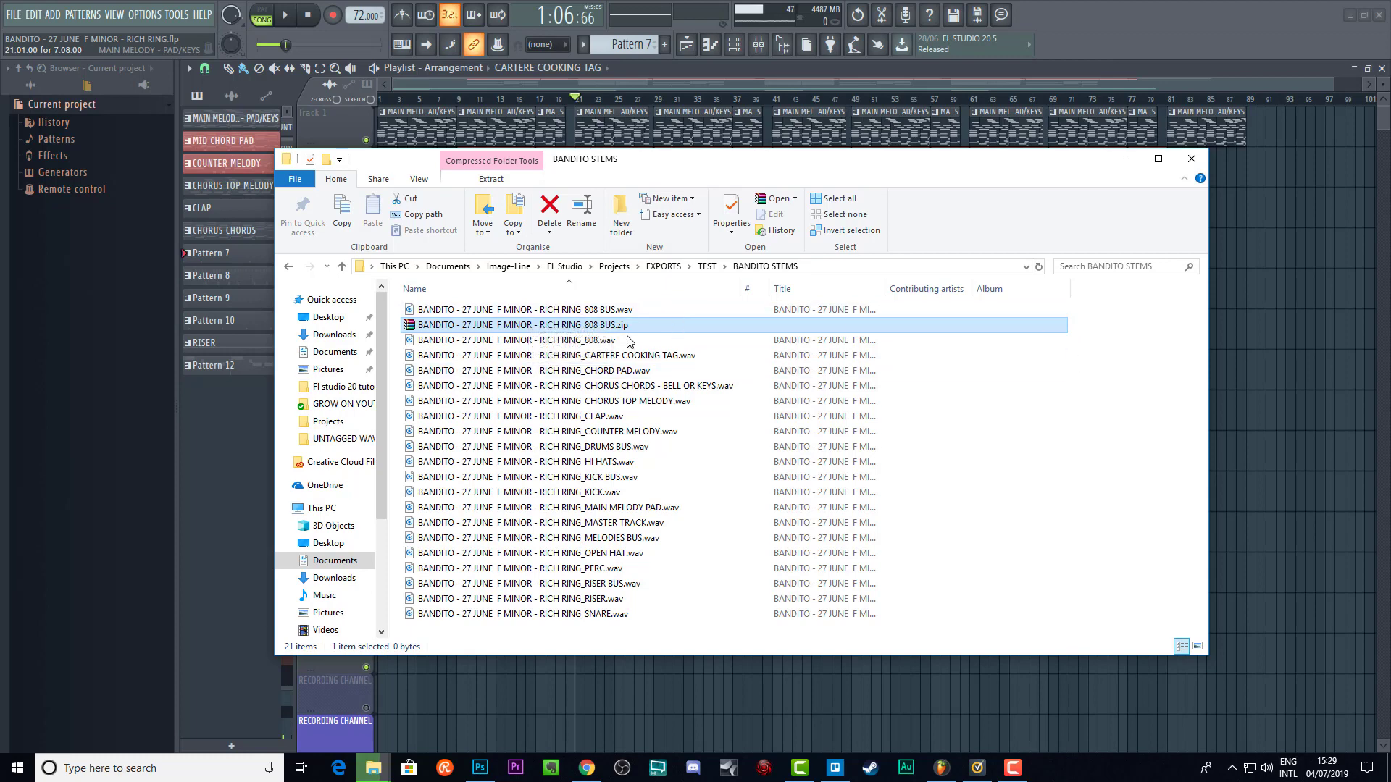
click(500, 325)
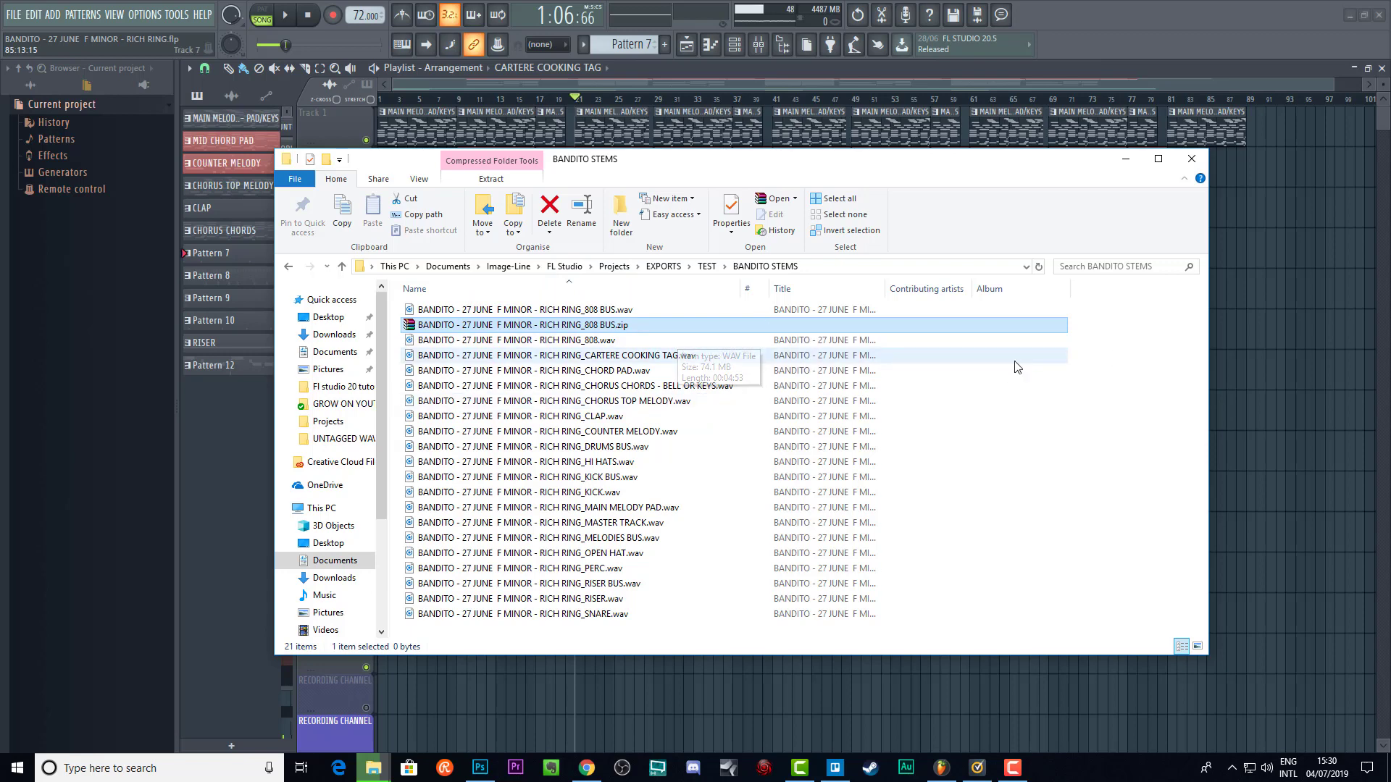
- Switch to Google Chrome showing the jaycartere.com homepage
click(583, 770)
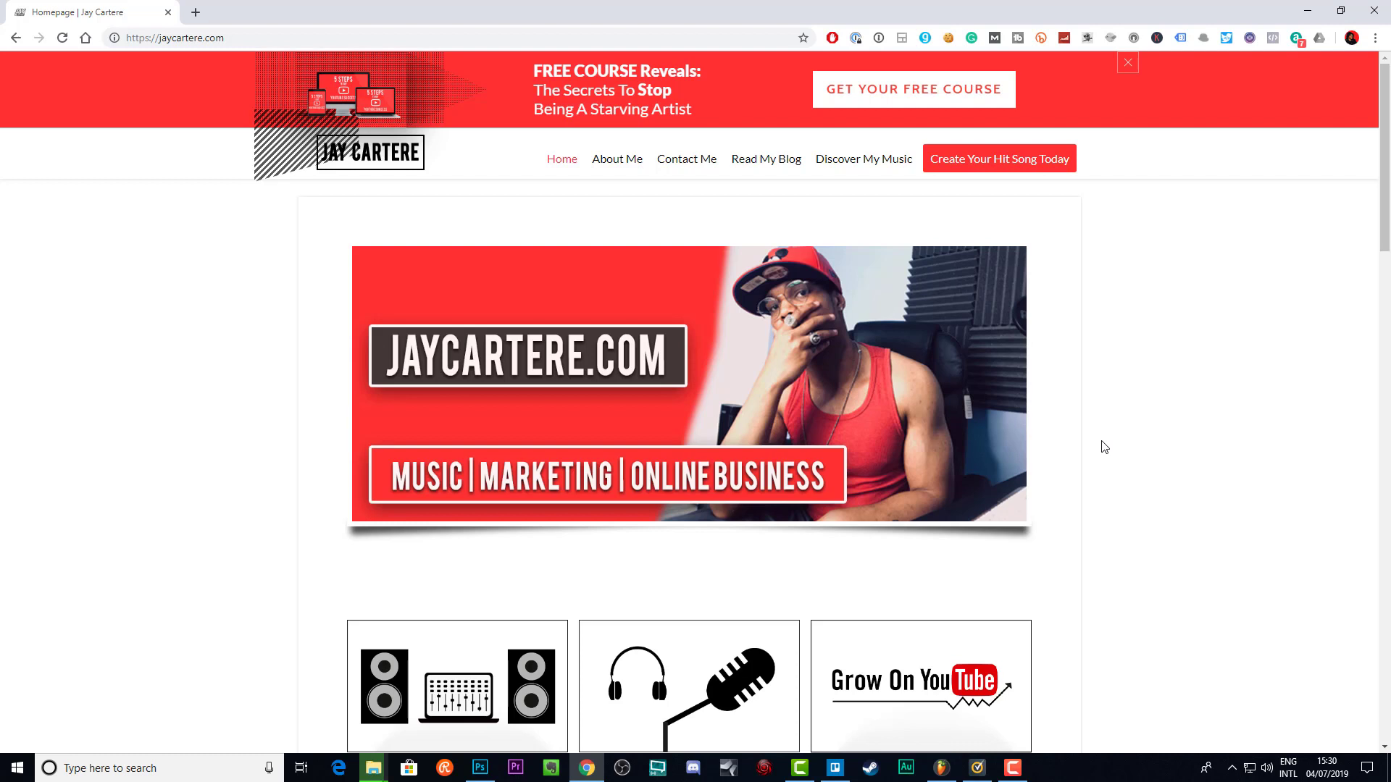
mouse_move(875, 166)
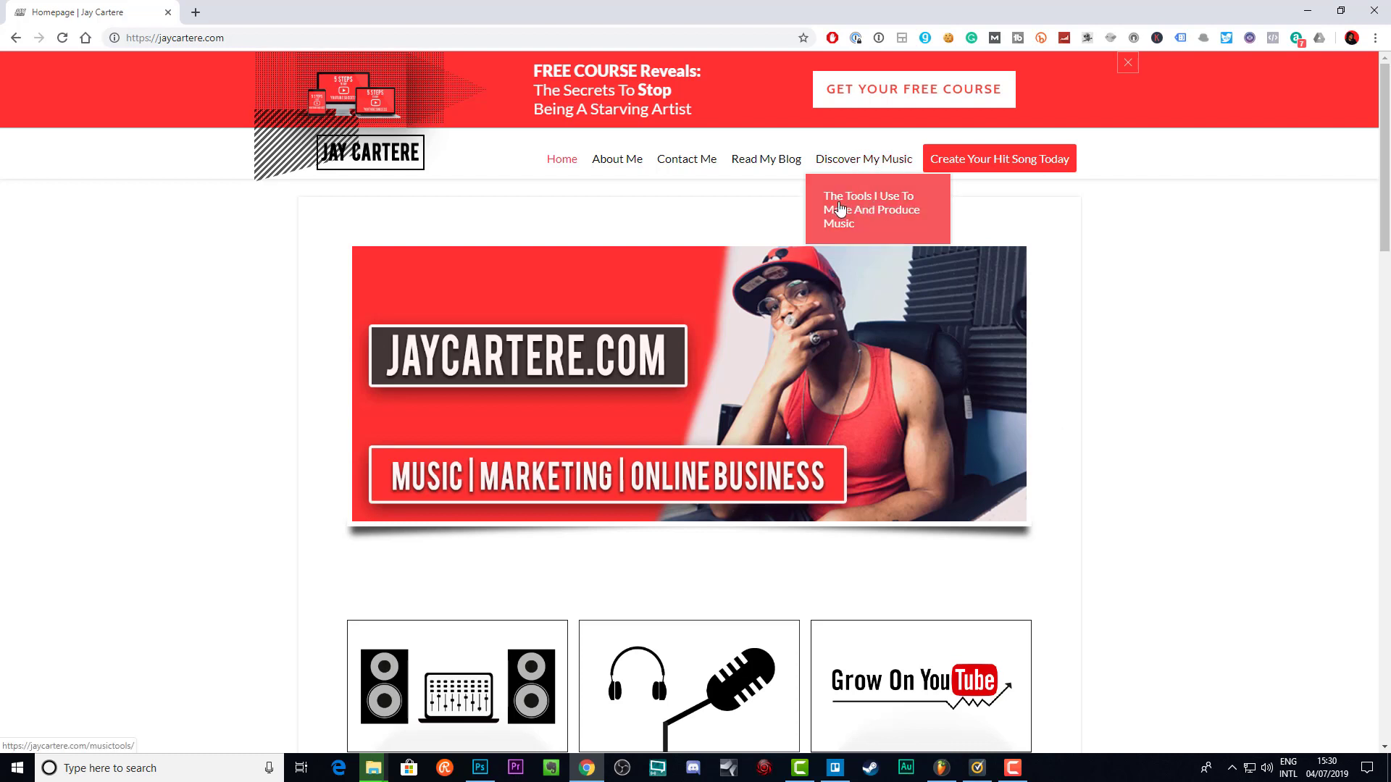